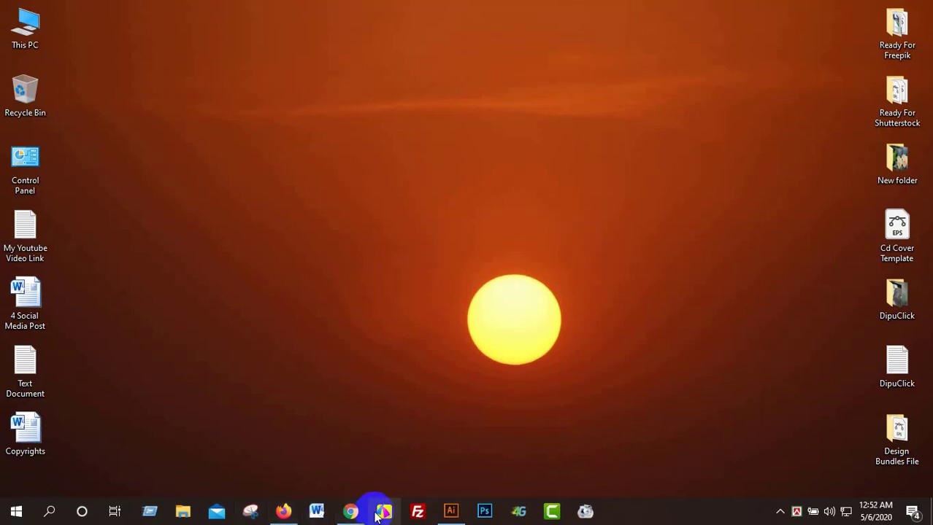
Step: Bring Chrome, showing the YouTube channel home page, to the front
click(351, 513)
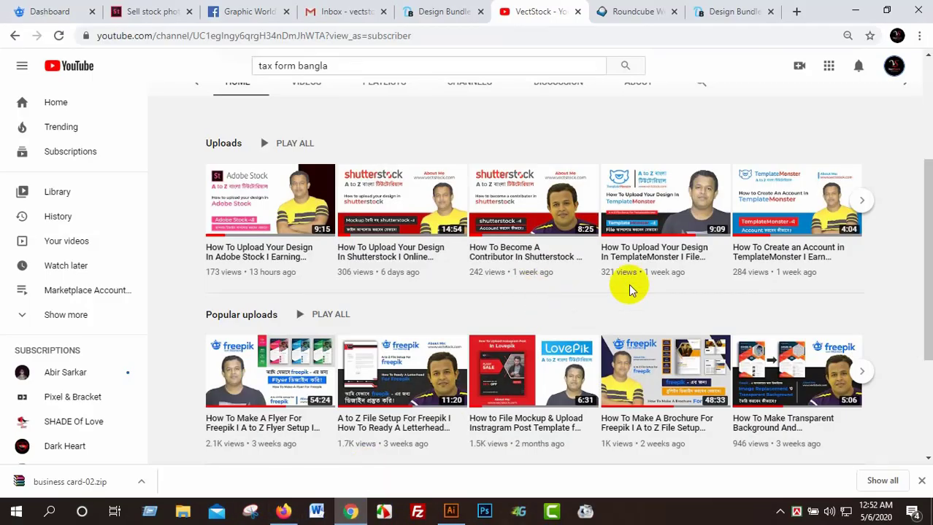
Step: Skim the VectStock channel uploads, then switch to the Graphic World Facebook group tab
scroll(603, 291, down, 3)
scroll(613, 329, up, 1)
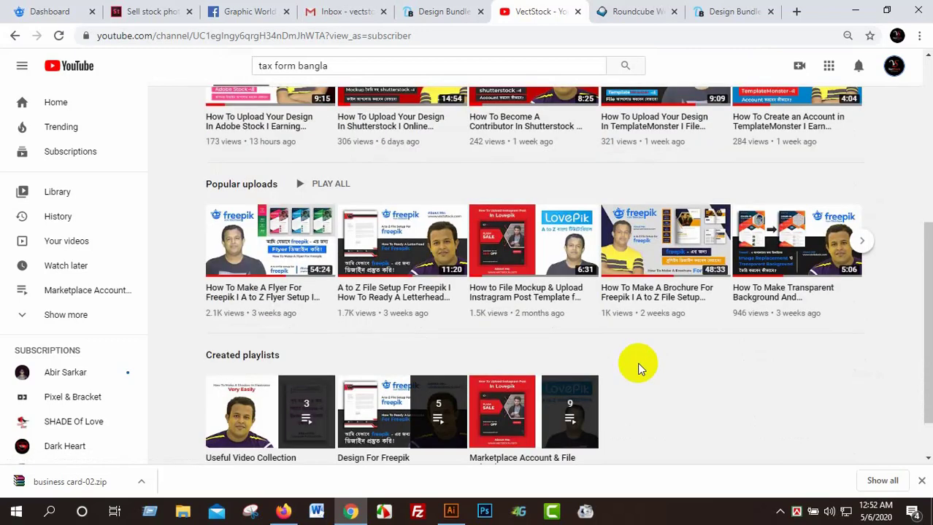
scroll(635, 369, up, 5)
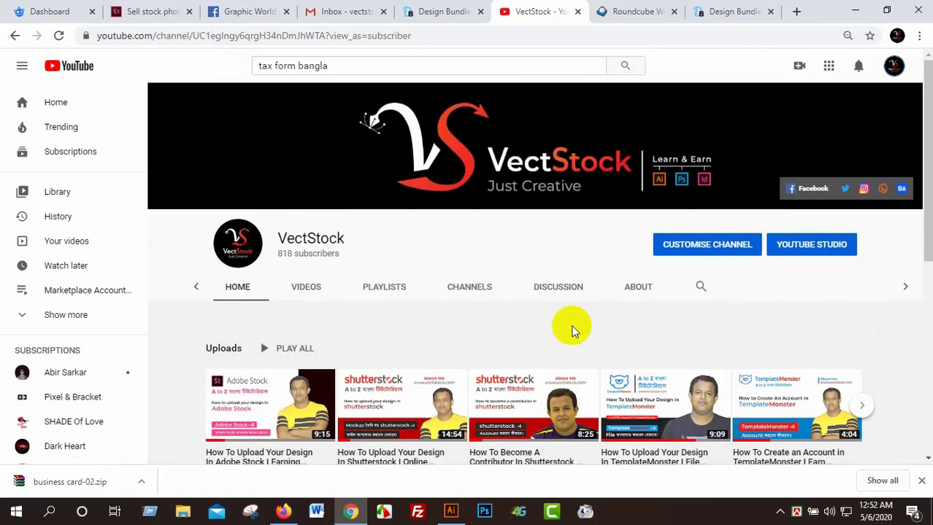
click(248, 9)
Step: Scroll the Graphic World group page, then switch to the designbundles.net home page tab
scroll(456, 340, down, 3)
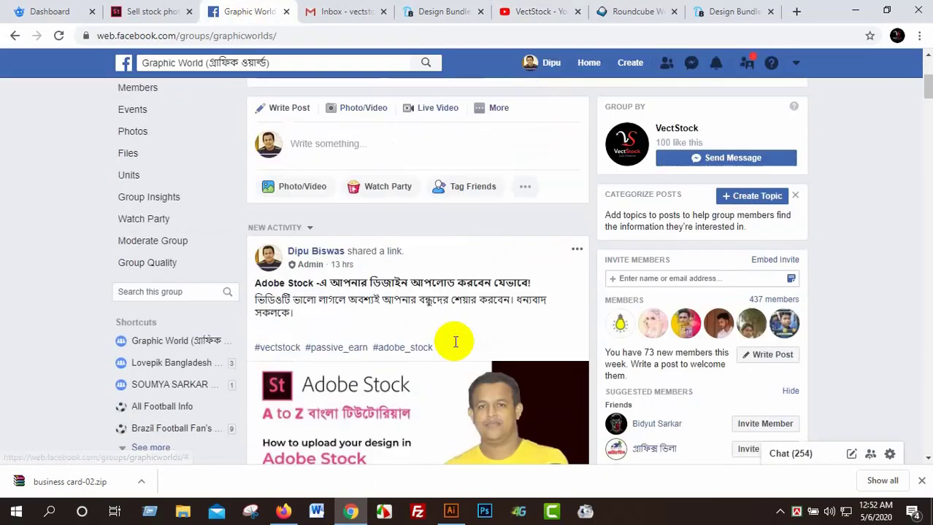
scroll(456, 340, down, 2)
scroll(454, 344, up, 4)
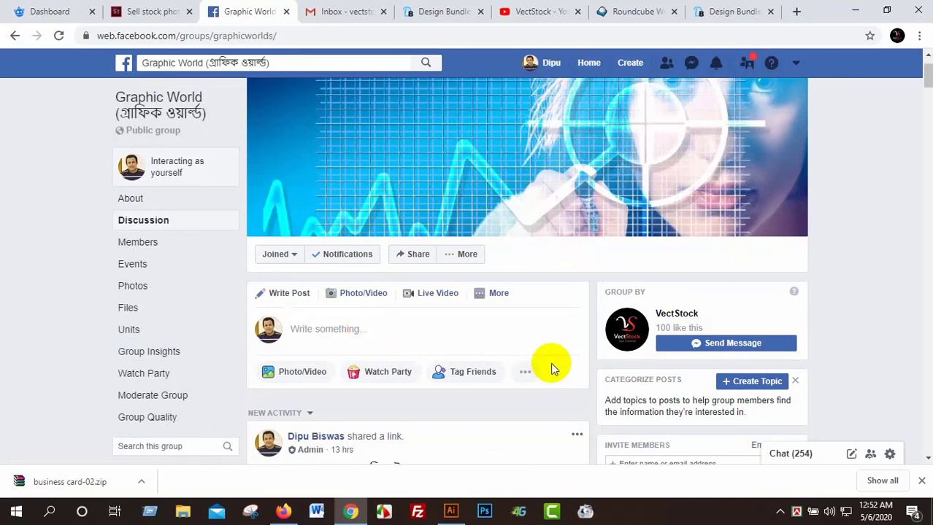
click(734, 11)
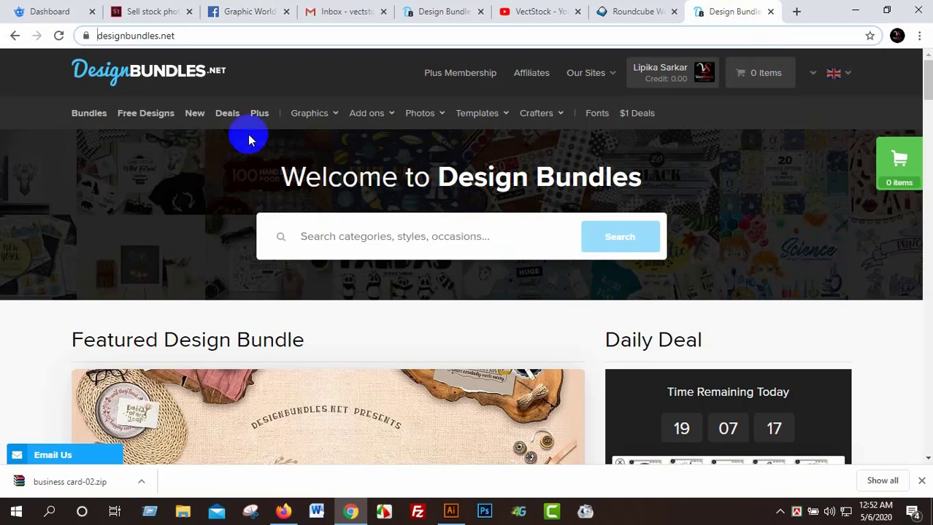
click(98, 37)
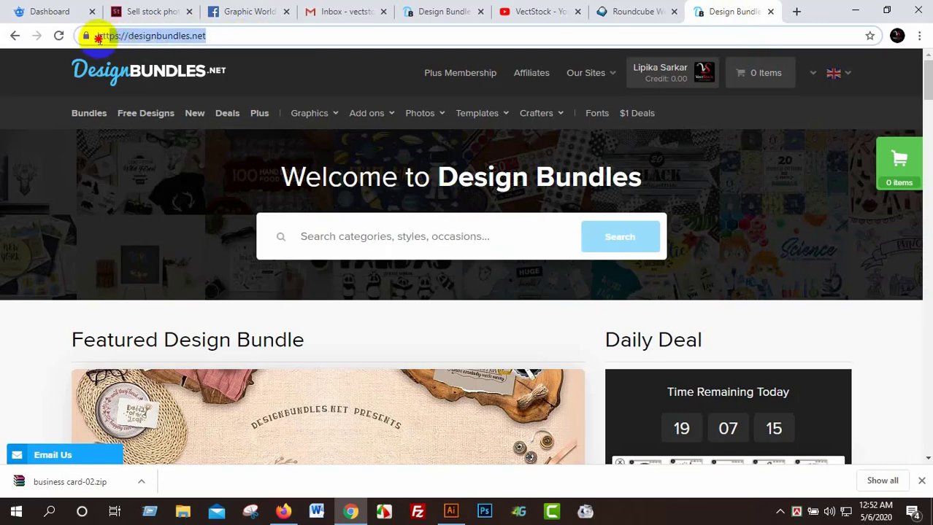
click(226, 35)
mouse_move(309, 113)
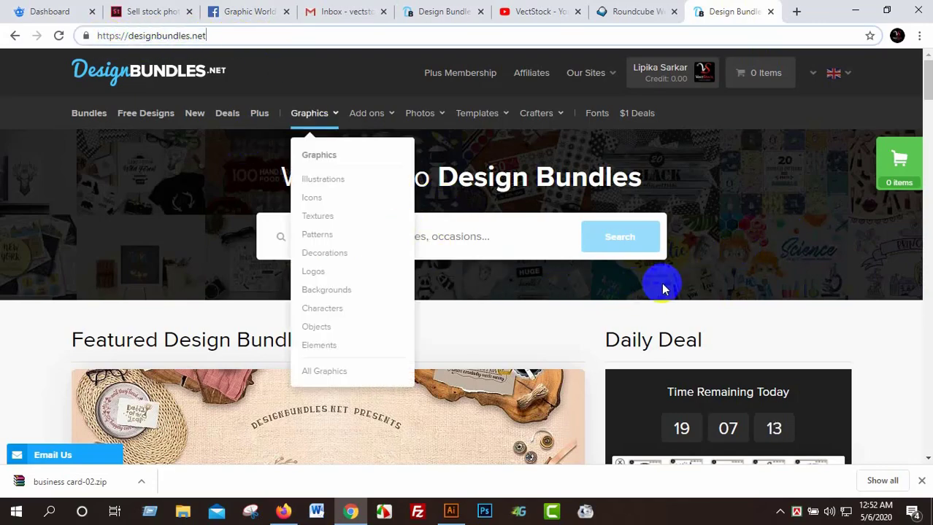
scroll(663, 289, down, 4)
scroll(637, 348, down, 4)
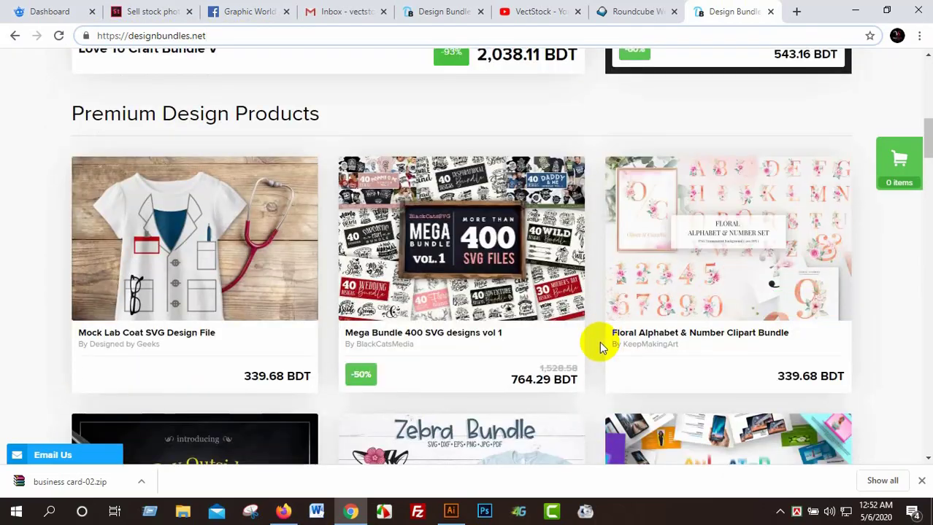
scroll(600, 349, down, 2)
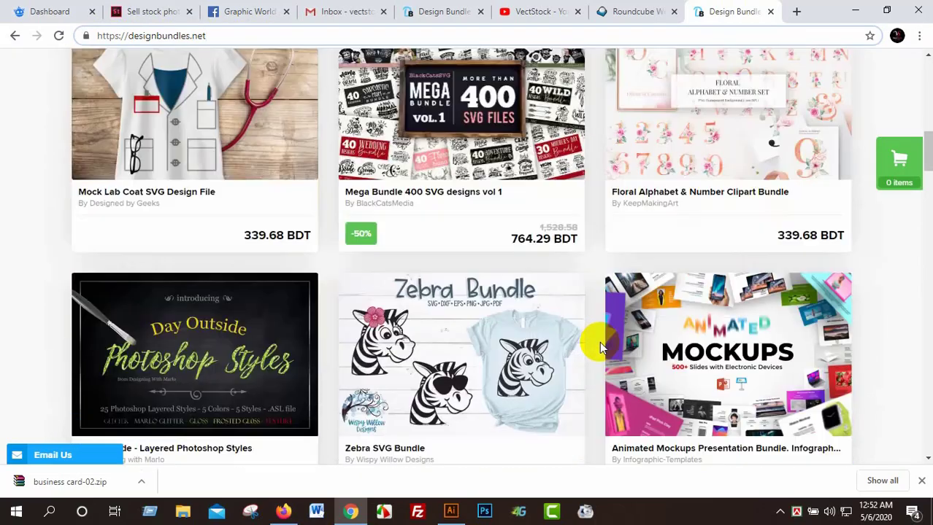
scroll(600, 349, down, 2)
scroll(600, 348, down, 4)
scroll(599, 347, down, 4)
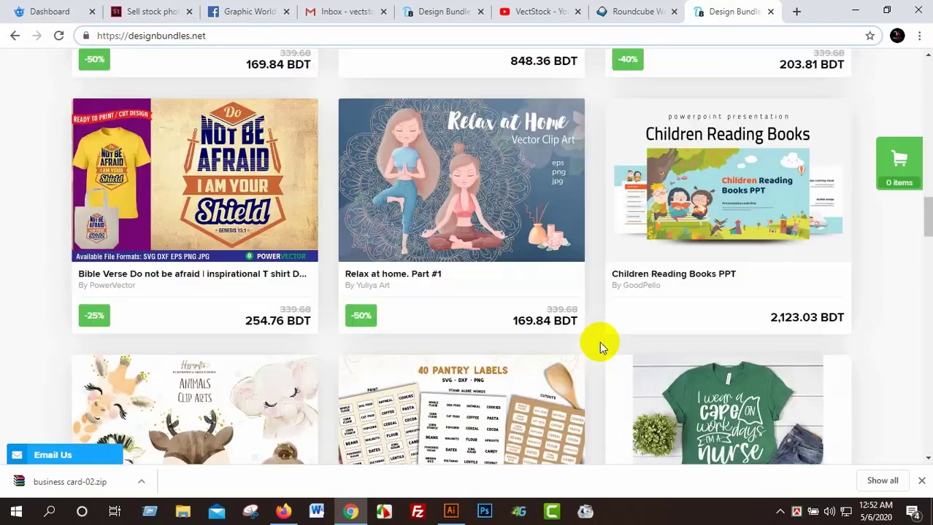
scroll(599, 348, down, 3)
scroll(599, 348, down, 2)
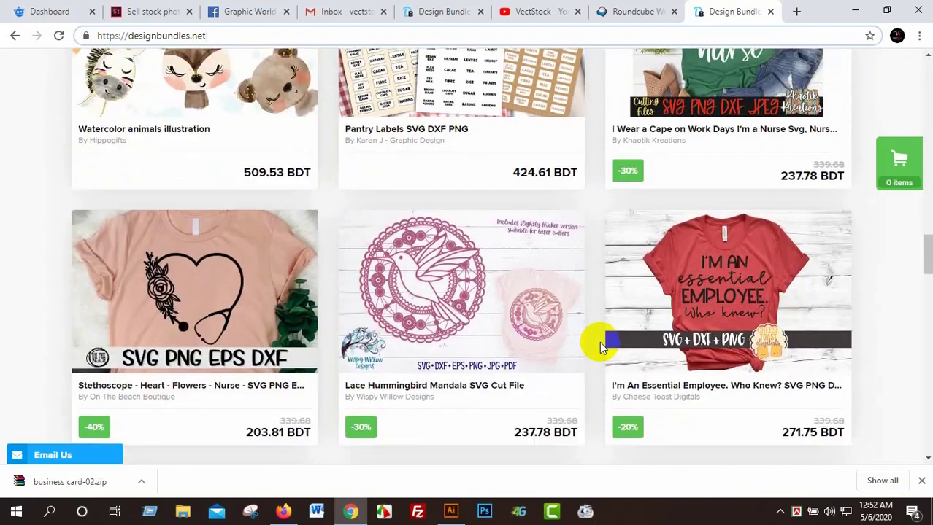
scroll(599, 343, down, 4)
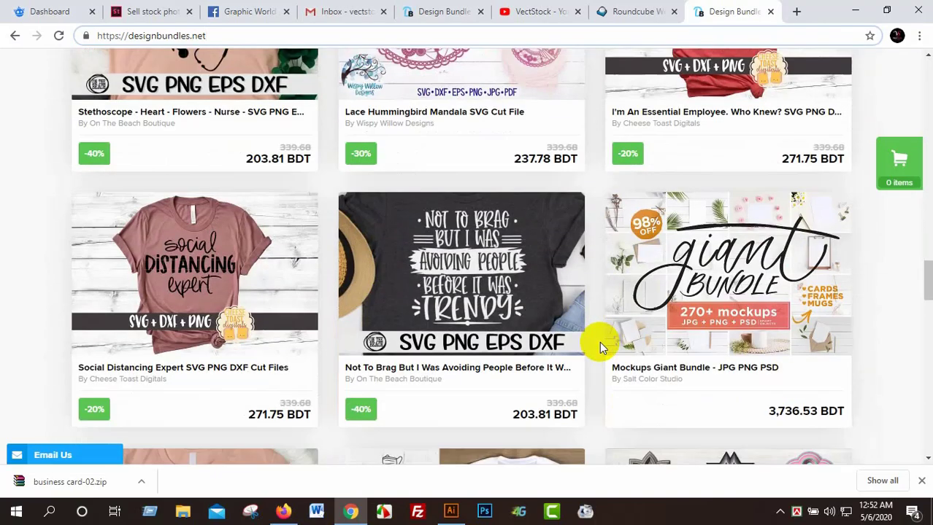
scroll(599, 343, down, 5)
scroll(599, 347, up, 7)
scroll(599, 347, up, 6)
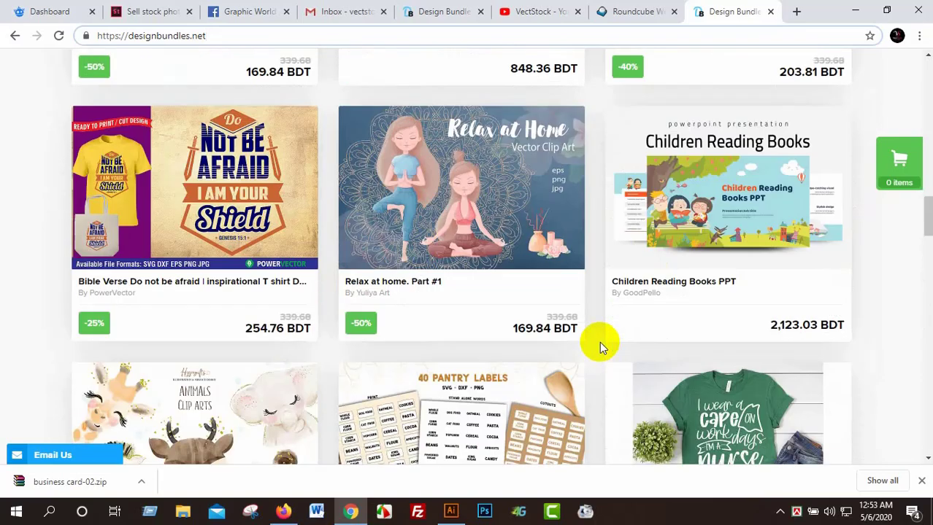
scroll(599, 347, up, 3)
scroll(599, 348, up, 3)
scroll(600, 342, up, 8)
scroll(599, 340, up, 6)
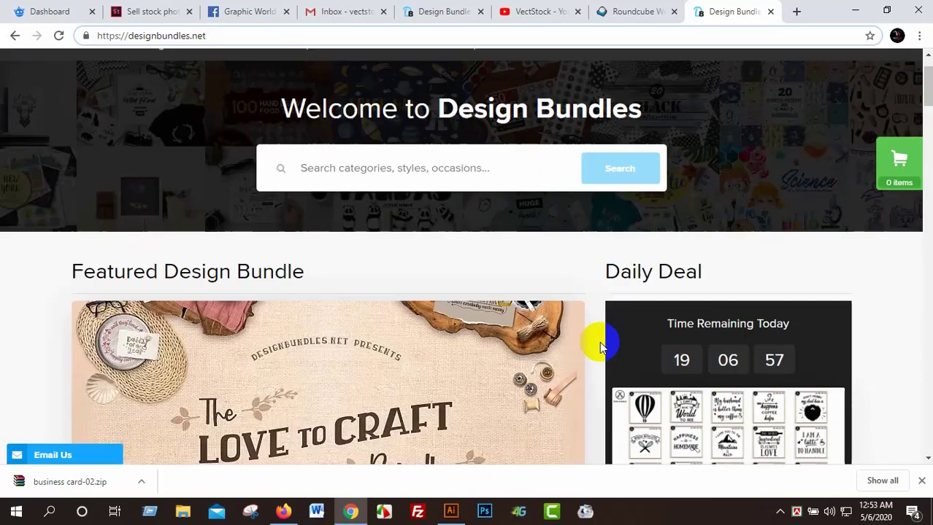
scroll(599, 340, up, 1)
click(368, 235)
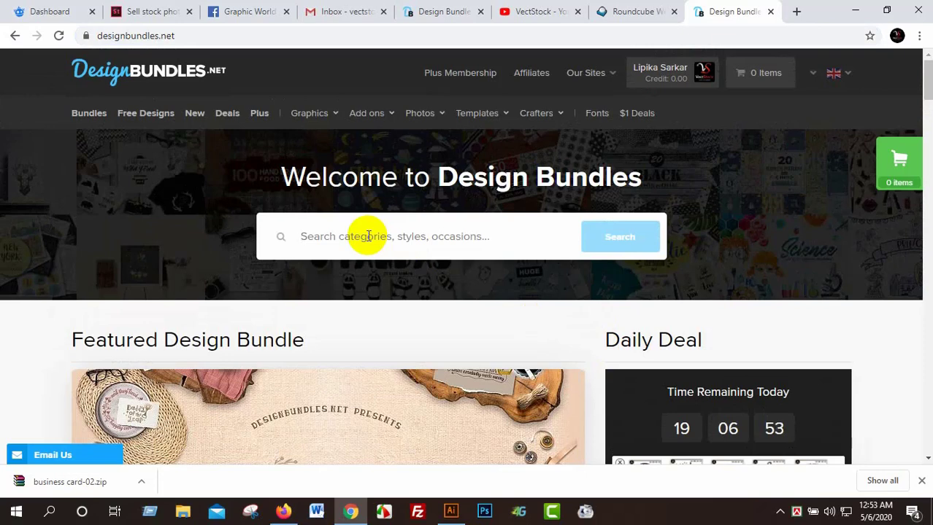
text(flyer)
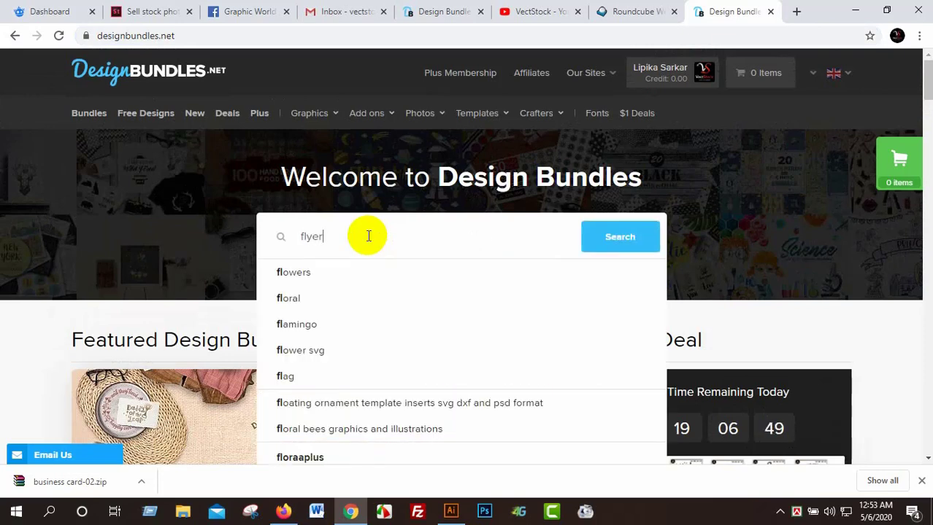
key(Return)
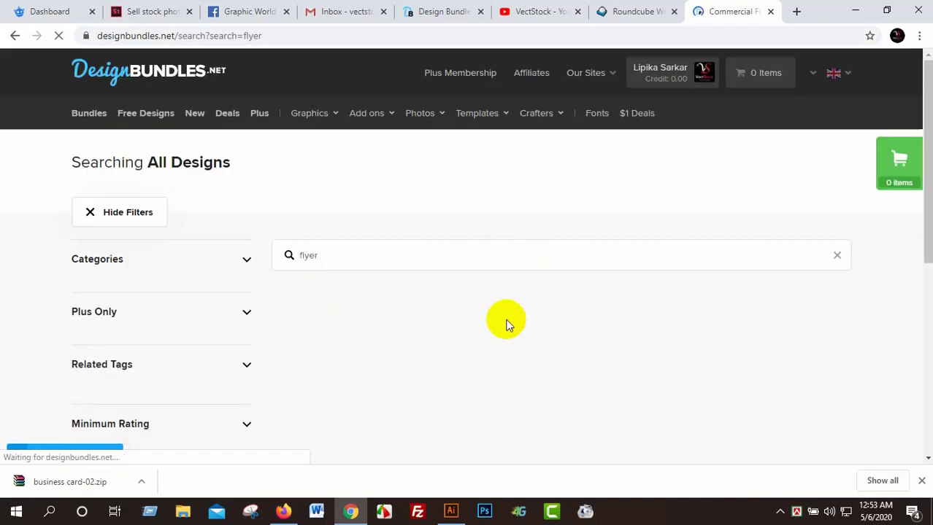
scroll(509, 326, down, 3)
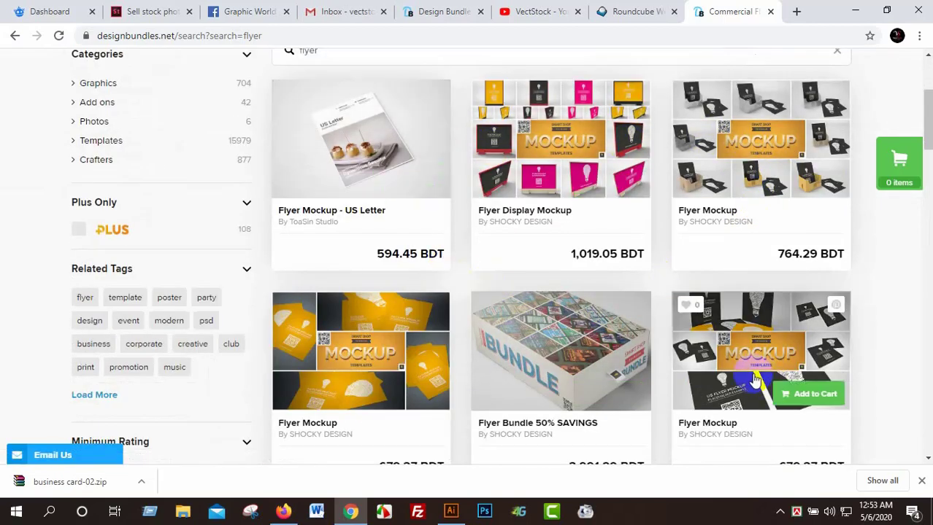
scroll(540, 365, down, 4)
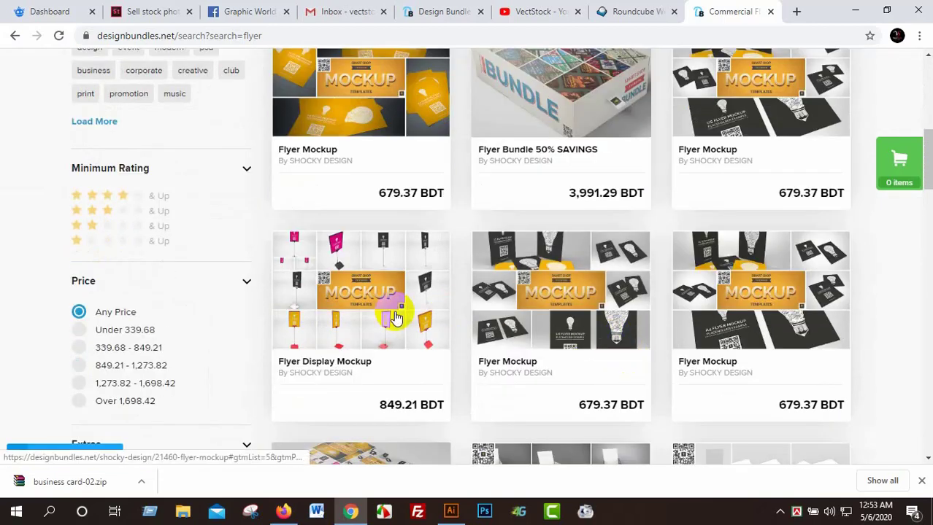
scroll(511, 329, down, 1)
scroll(650, 324, down, 2)
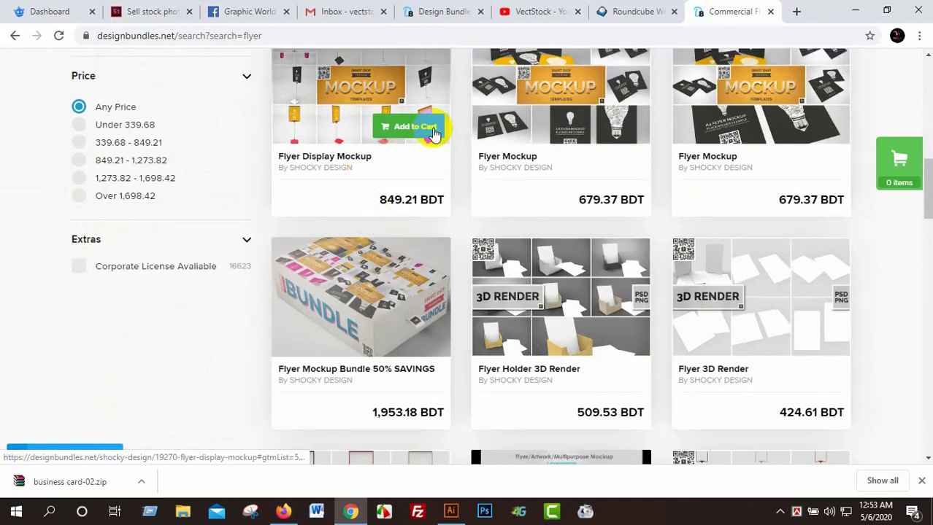
scroll(740, 307, down, 3)
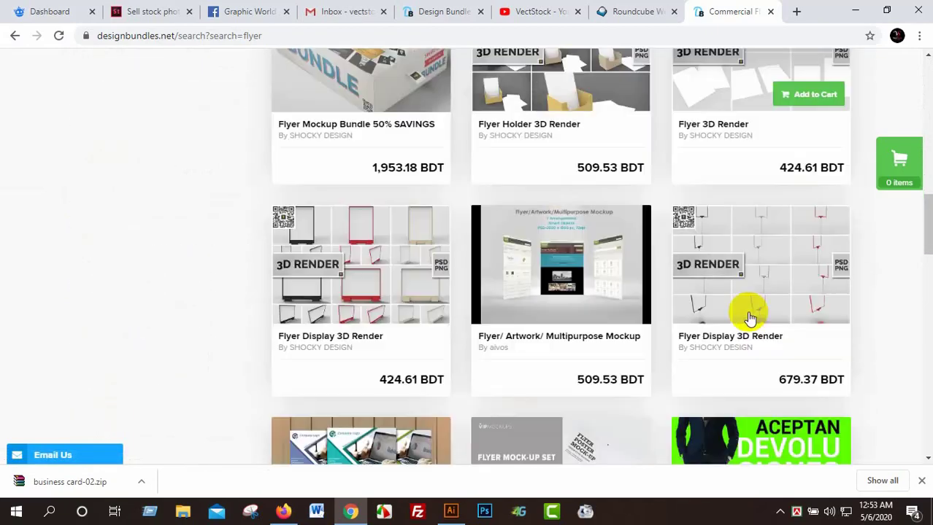
scroll(606, 289, down, 1)
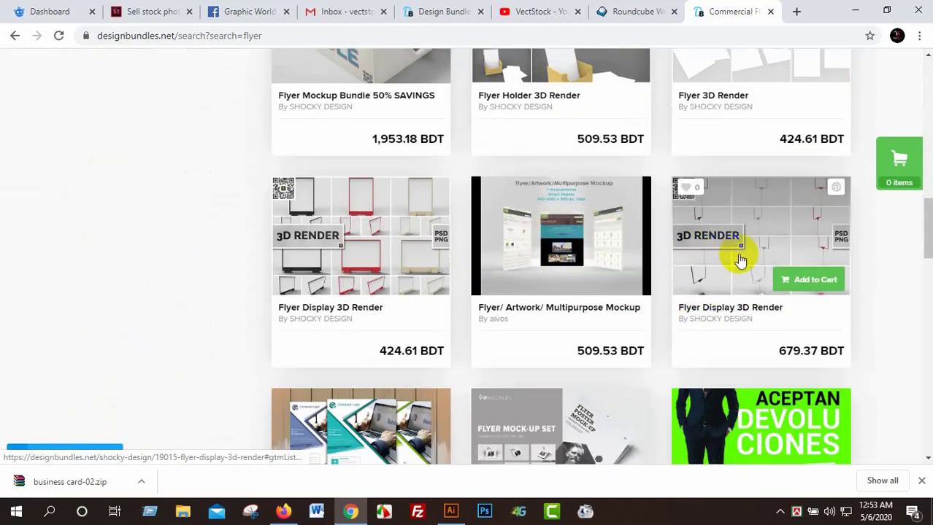
scroll(764, 295, down, 1)
scroll(621, 270, down, 3)
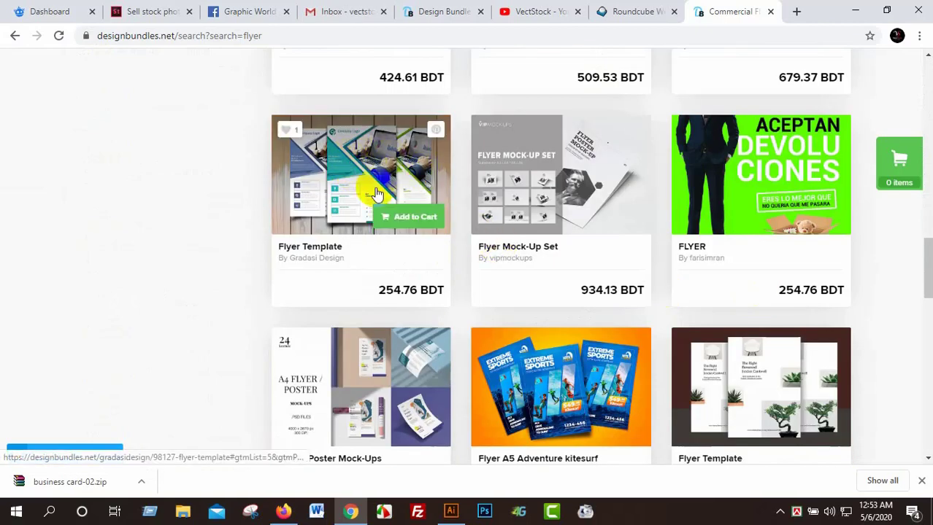
scroll(677, 380, down, 3)
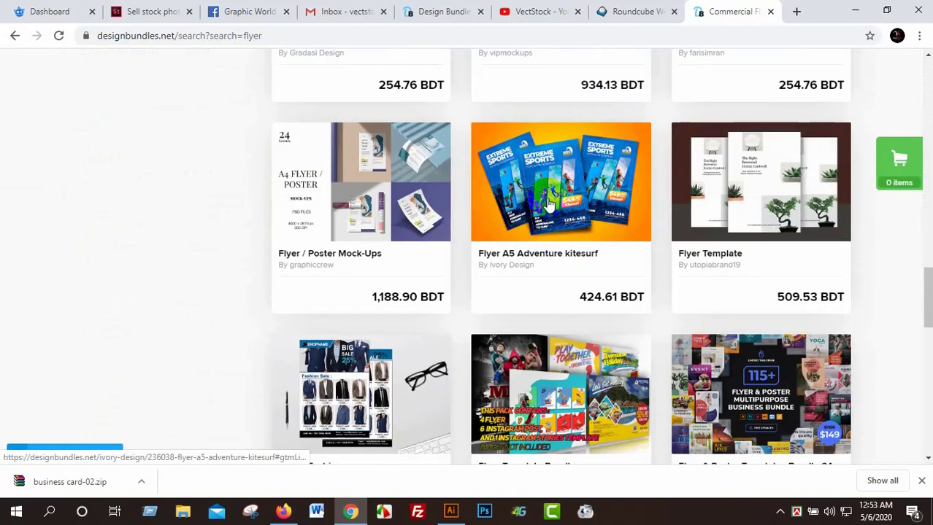
scroll(548, 190, down, 5)
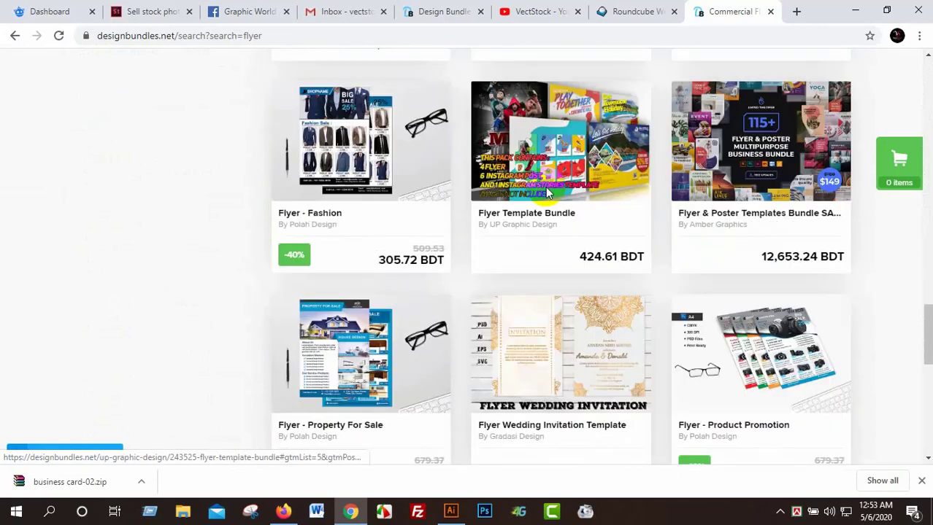
scroll(556, 329, down, 5)
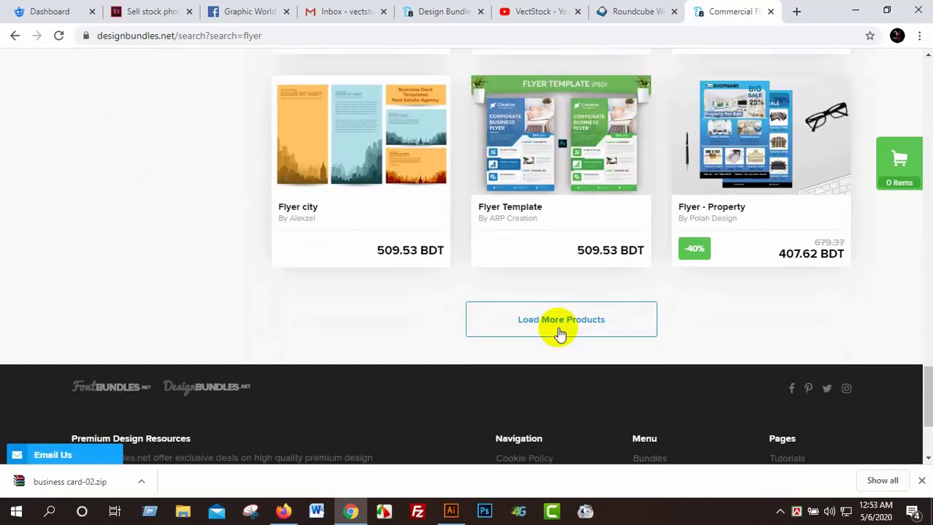
scroll(718, 339, up, 4)
scroll(810, 332, down, 1)
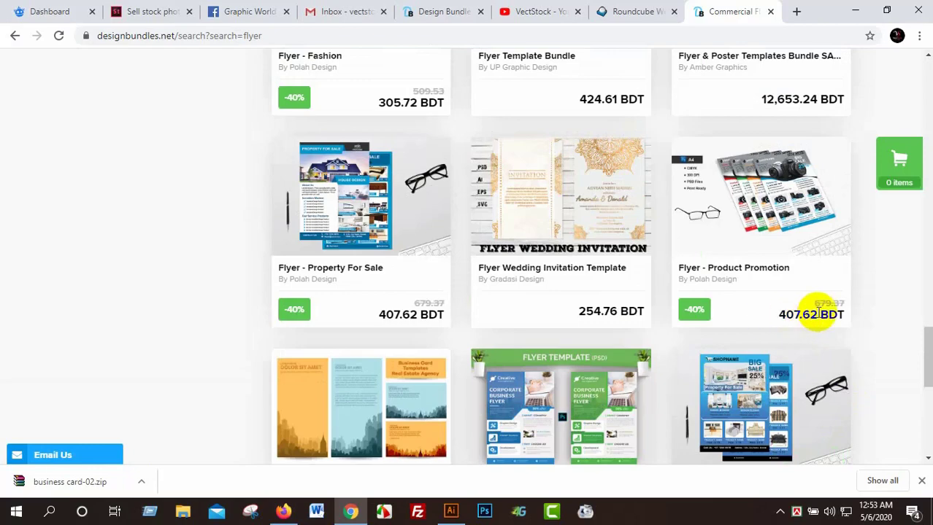
scroll(699, 343, up, 5)
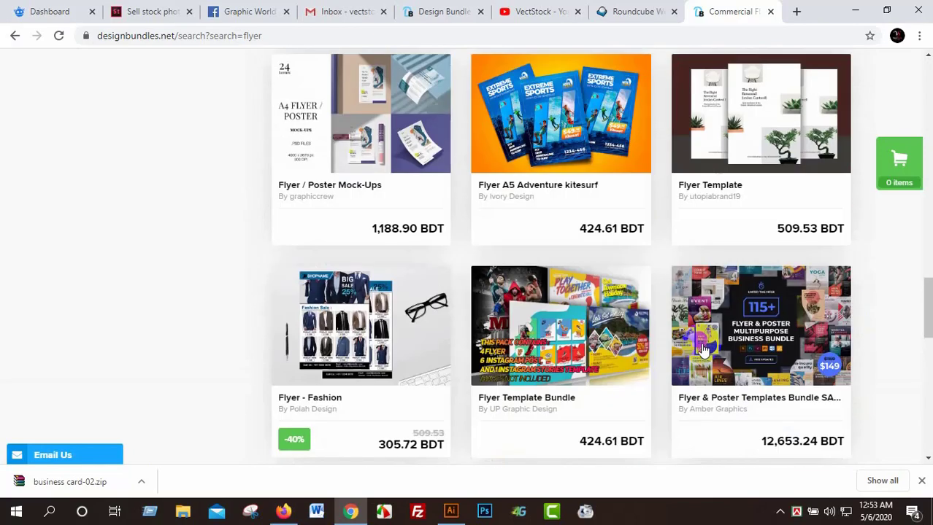
scroll(701, 346, up, 5)
scroll(703, 348, up, 5)
scroll(703, 348, up, 5)
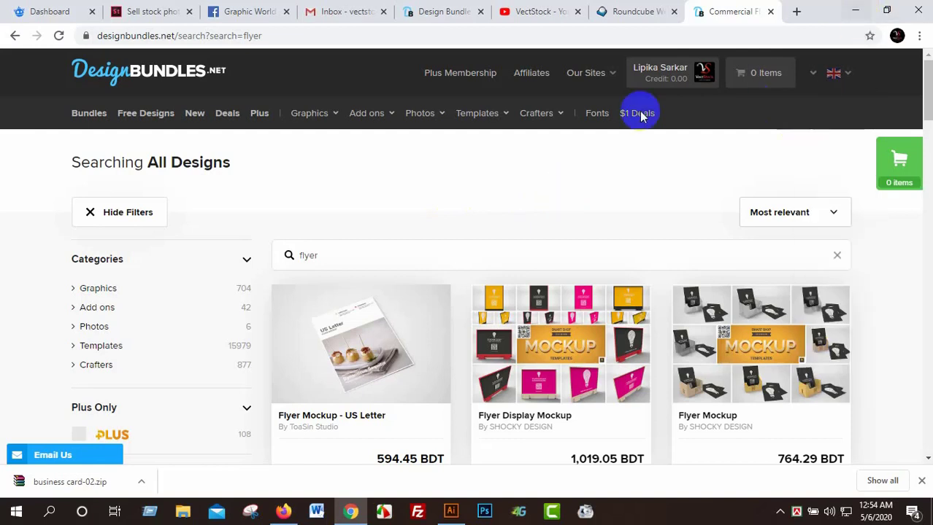
mouse_move(666, 72)
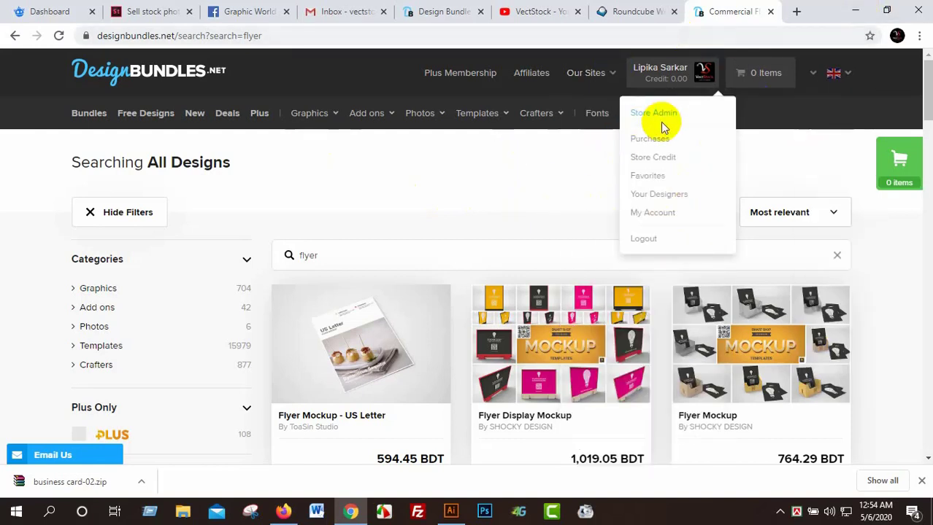
Step: Open Store Admin's Designer Panel, then switch to the Gmail inbox tab
click(659, 119)
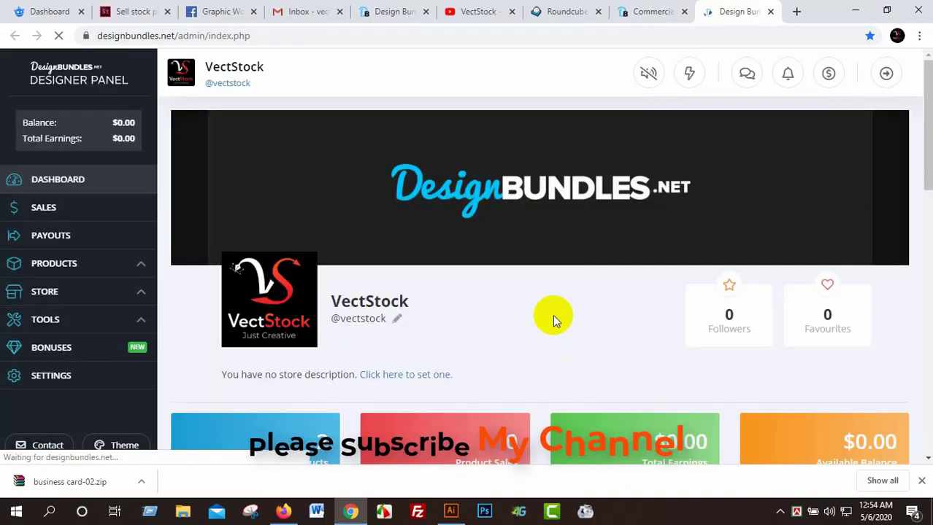
click(299, 11)
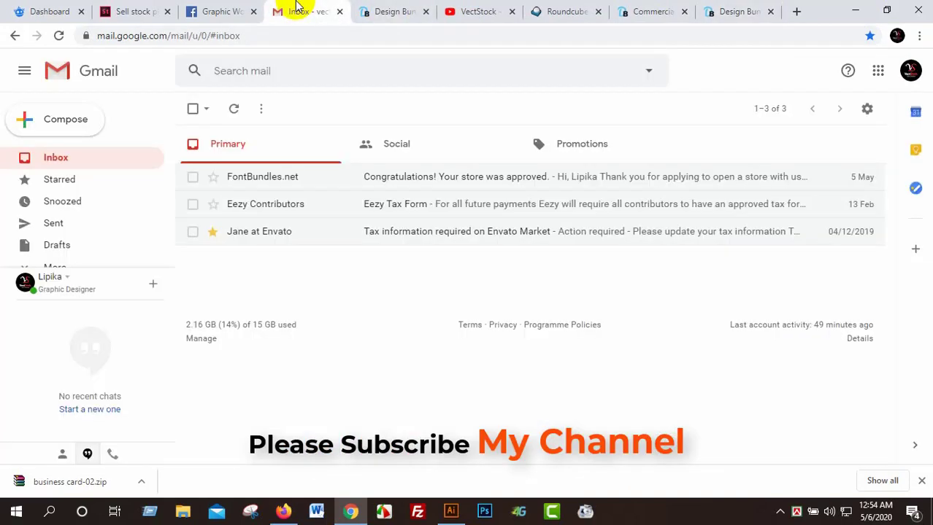
Step: Open the FontBundles.net 'Congratulations! Your store was approved.' email and read through it
click(440, 188)
scroll(587, 369, down, 5)
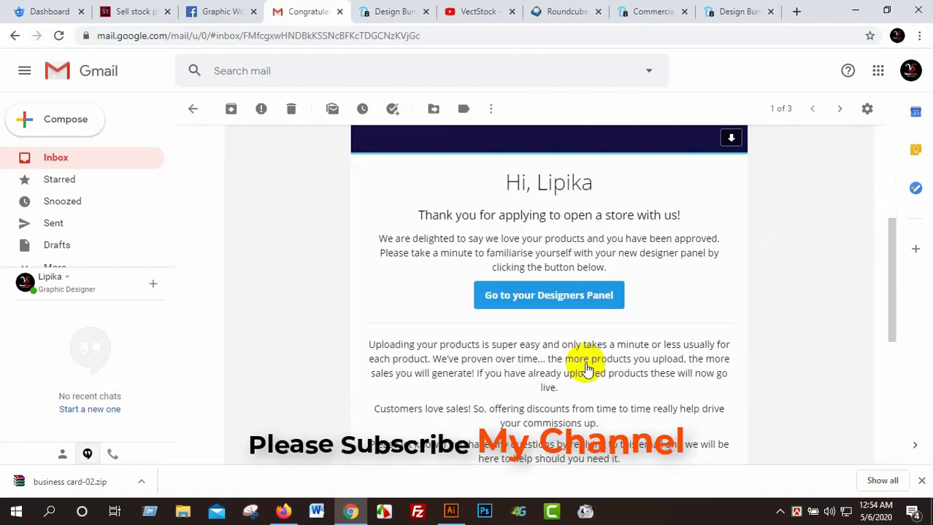
scroll(589, 363, up, 1)
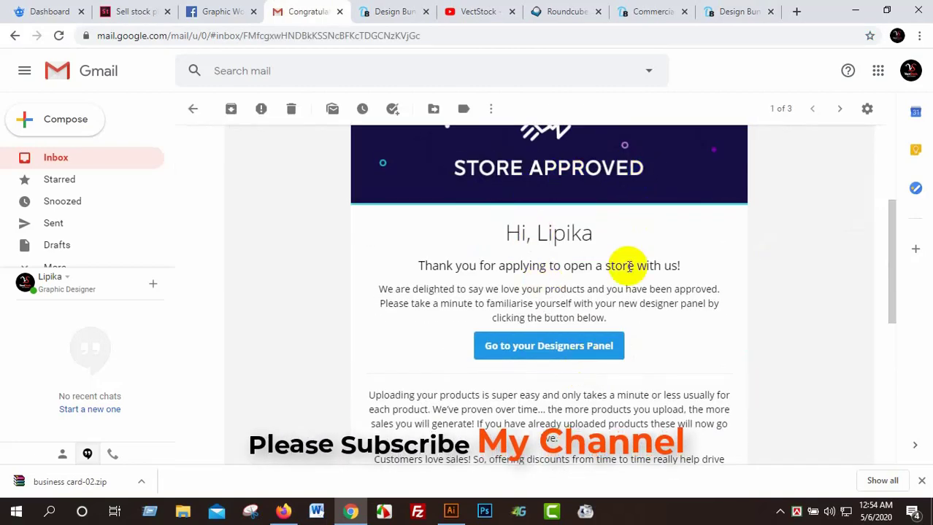
scroll(629, 266, up, 3)
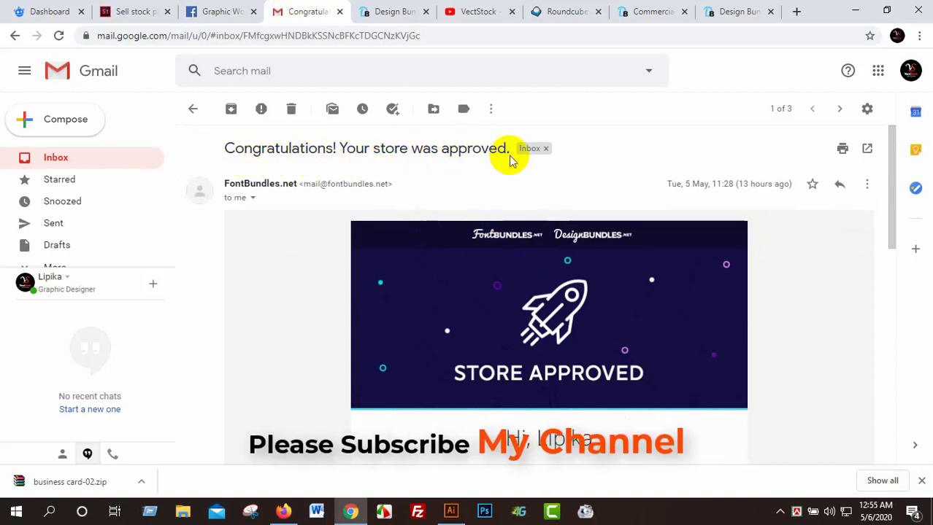
scroll(625, 325, down, 1)
scroll(632, 333, down, 3)
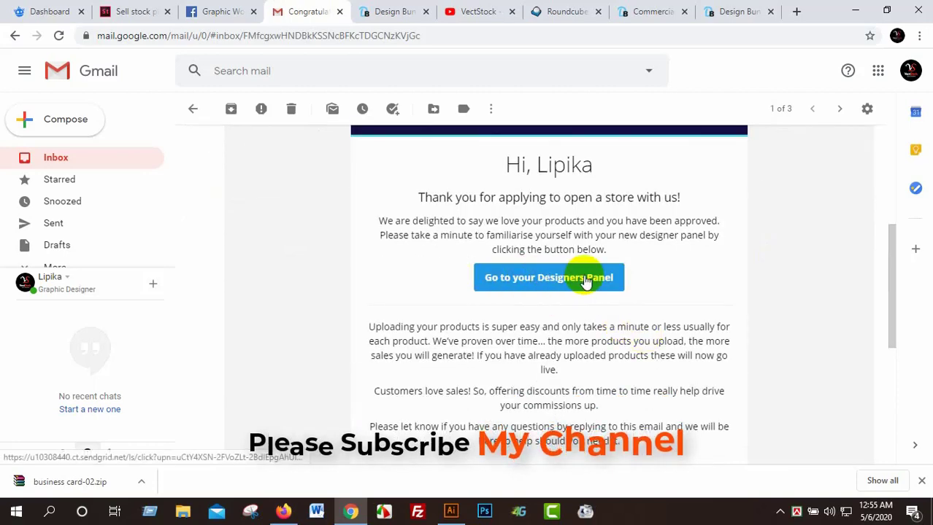
scroll(687, 317, down, 1)
scroll(694, 348, down, 2)
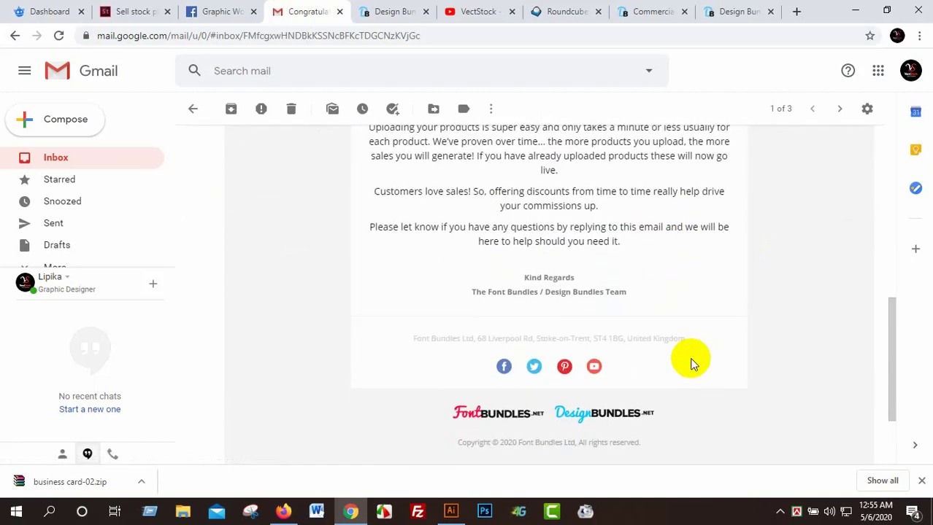
scroll(694, 362, up, 3)
Step: Return to the Designer Panel dashboard showing 2 Live Products and $0.00 Total Earnings
click(708, 10)
scroll(277, 311, down, 3)
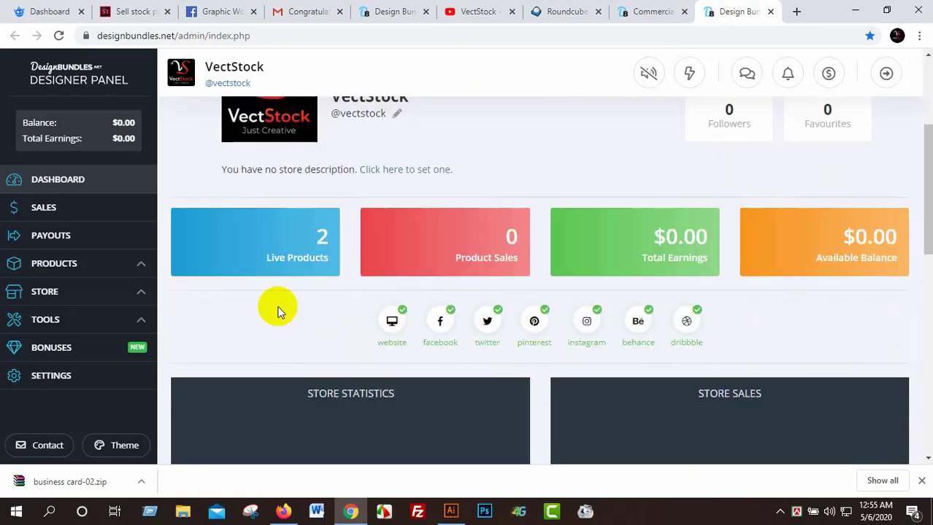
scroll(453, 381, up, 2)
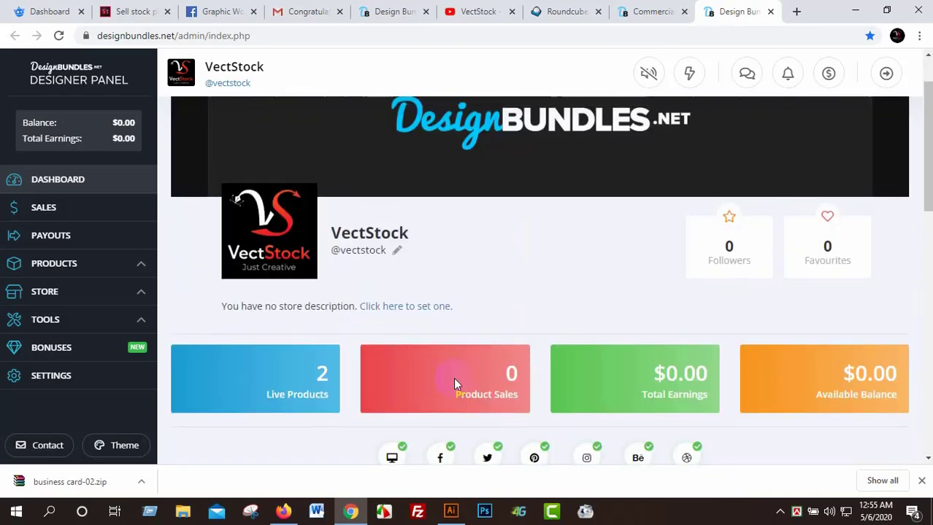
scroll(453, 385, down, 2)
Step: View Live Products (Business Brochure Template, Creative Mandala Bundle), then minimise Chrome
click(277, 191)
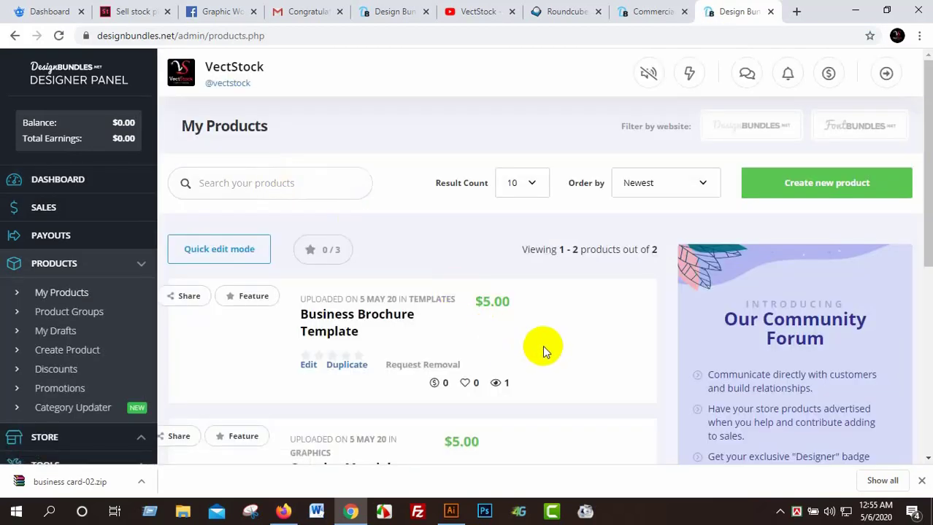
scroll(548, 344, down, 2)
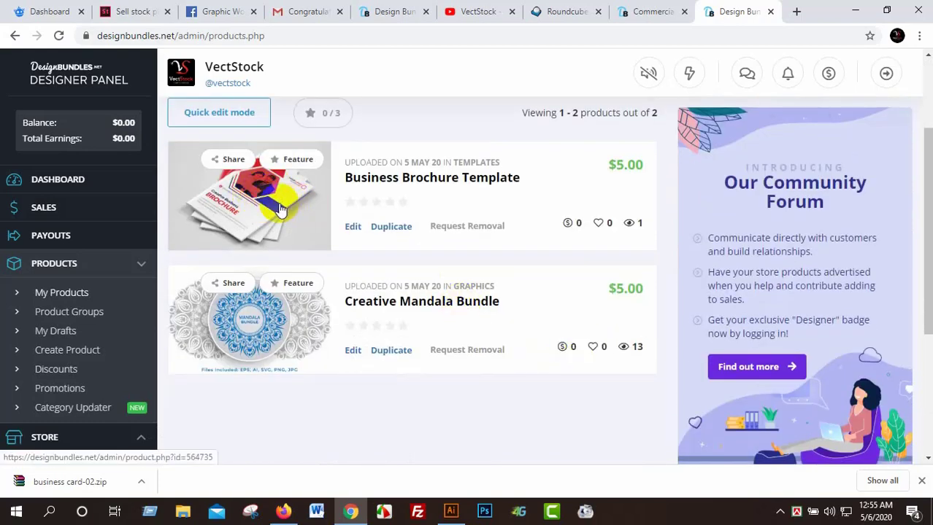
scroll(278, 325, down, 1)
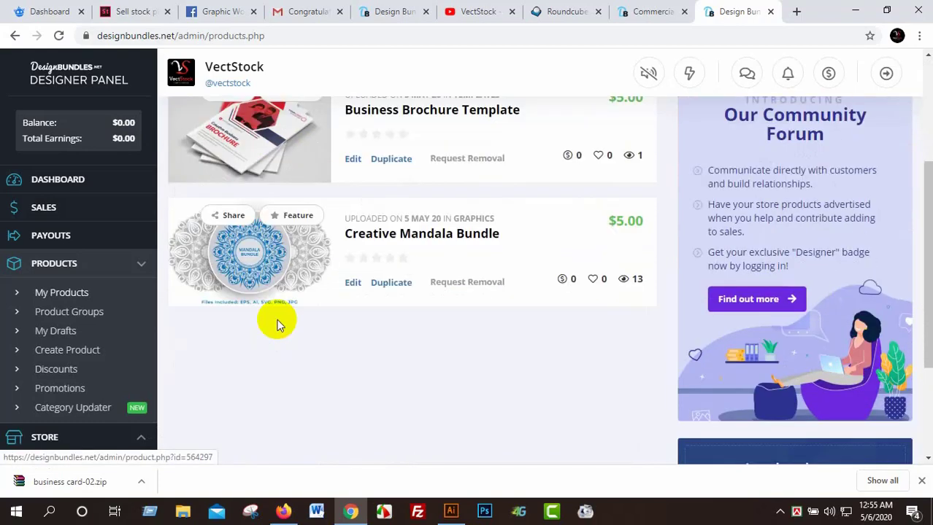
scroll(490, 347, up, 1)
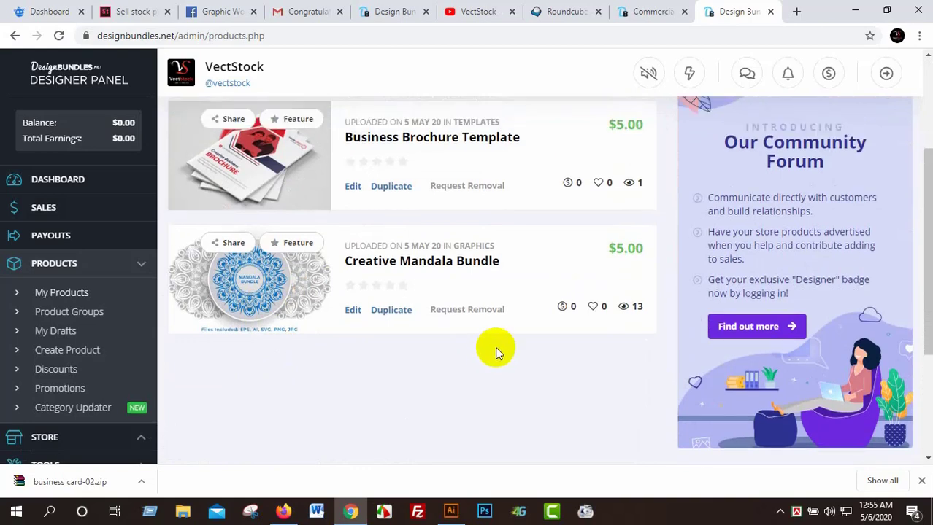
scroll(495, 347, up, 2)
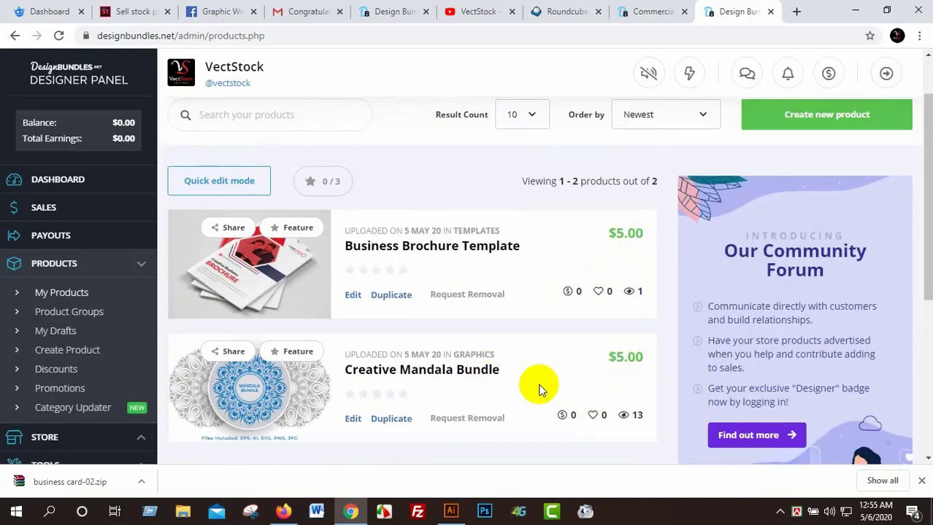
scroll(437, 369, down, 3)
scroll(423, 364, up, 4)
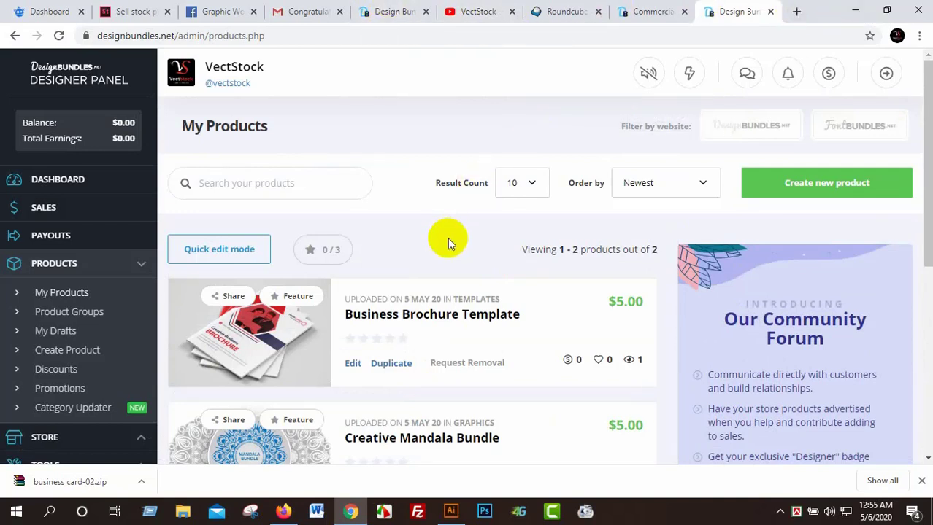
click(853, 10)
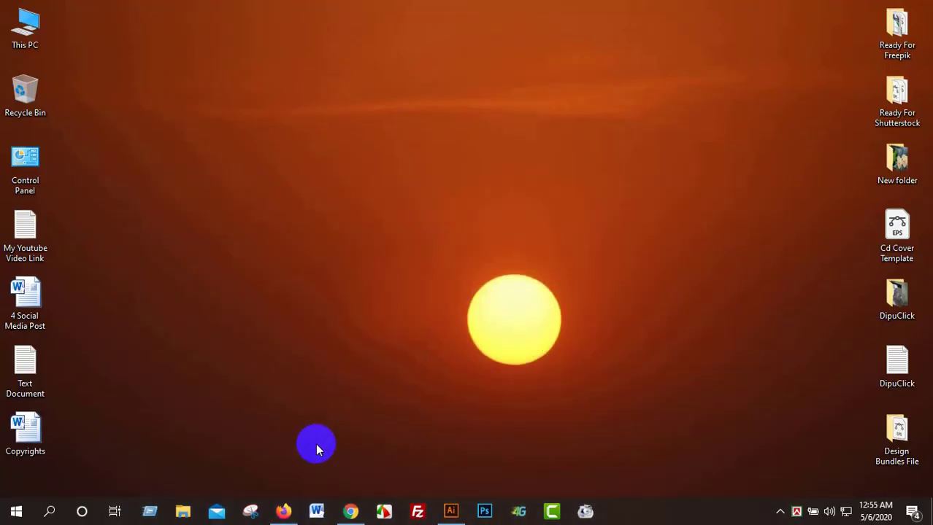
Step: Load the Design Bundles store-register URL in a new Firefox tab and look over the Sell with us page
click(283, 510)
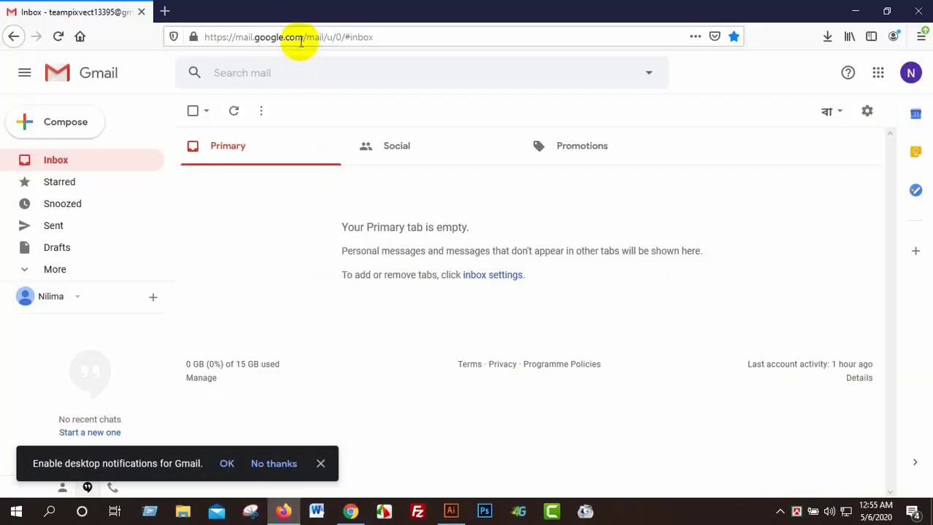
click(300, 36)
click(165, 11)
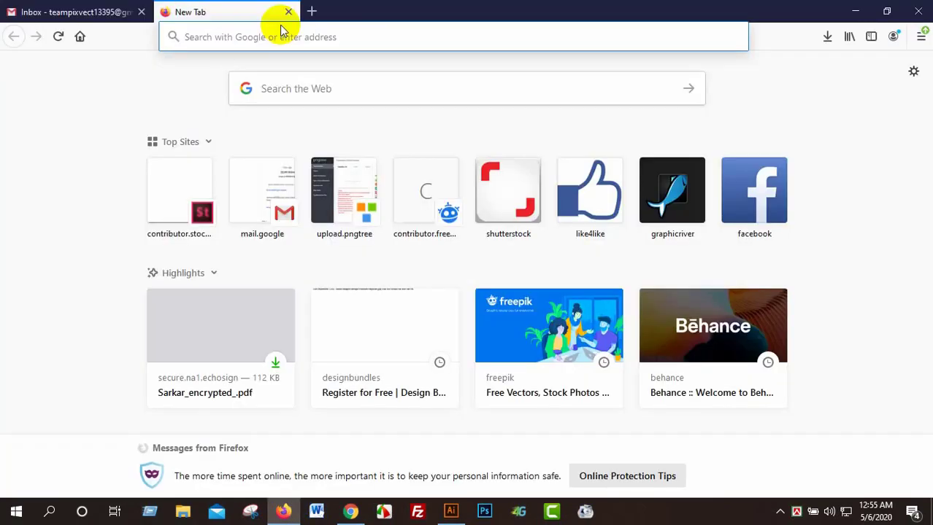
click(274, 41)
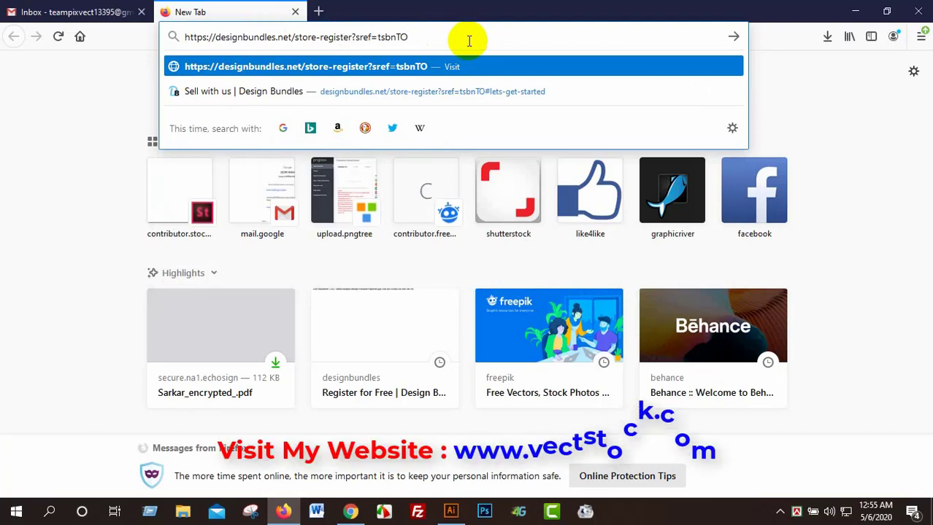
key(Return)
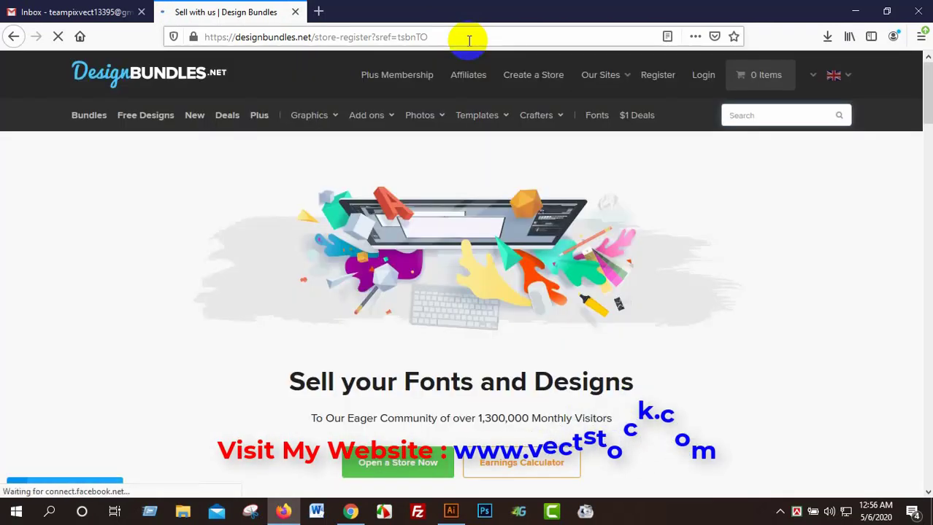
scroll(782, 366, down, 3)
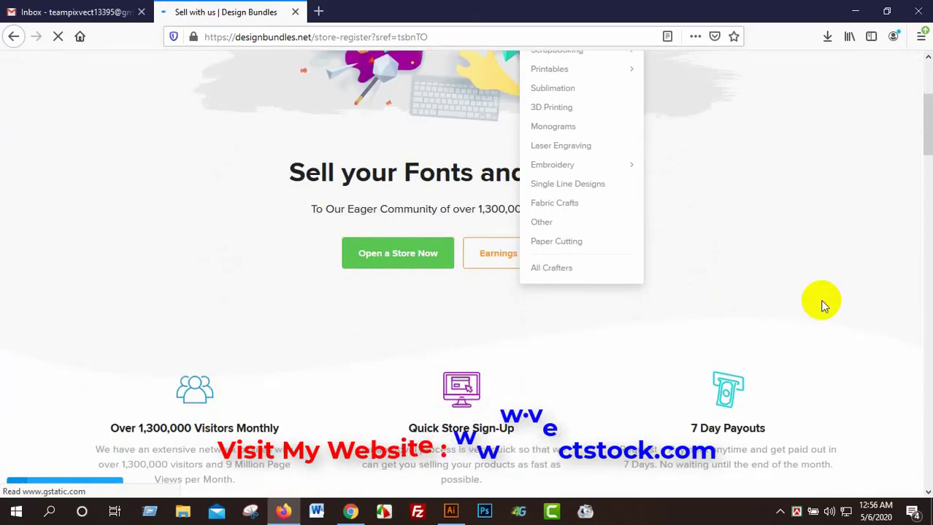
scroll(854, 292, up, 3)
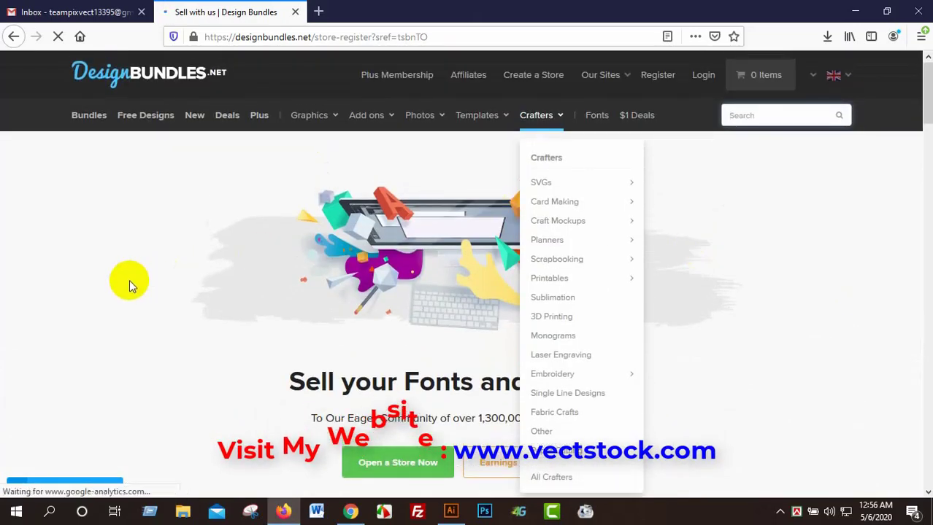
scroll(129, 280, down, 3)
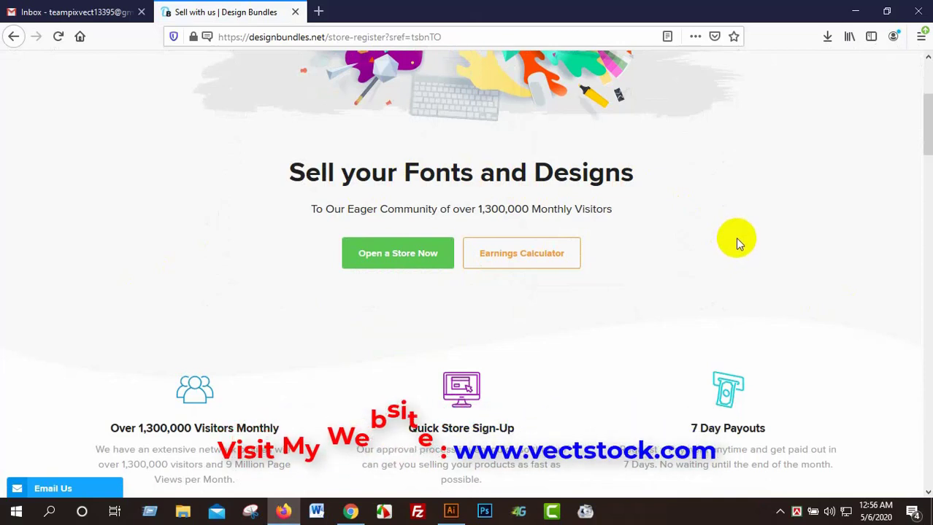
Step: Start the Step 1 store form, name the store PixaVect, and add a Behance Portfolio entry
click(378, 263)
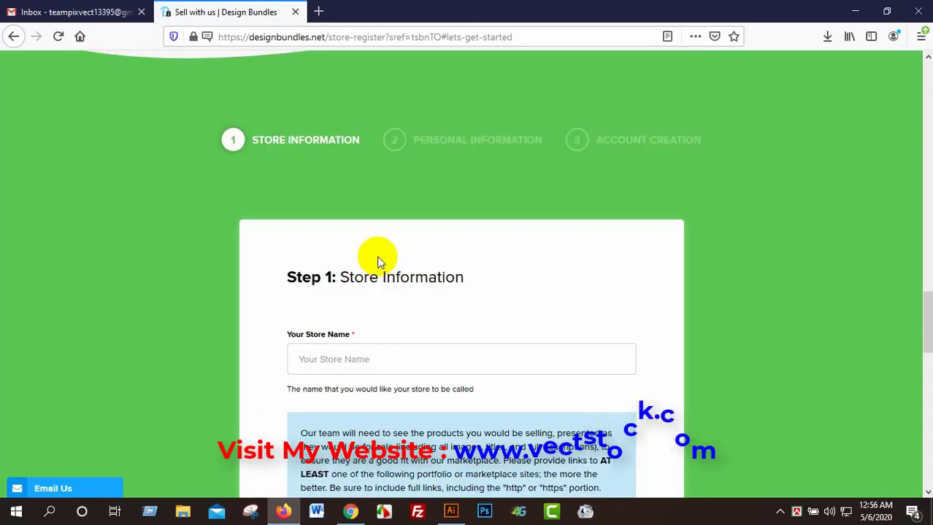
scroll(468, 321, down, 3)
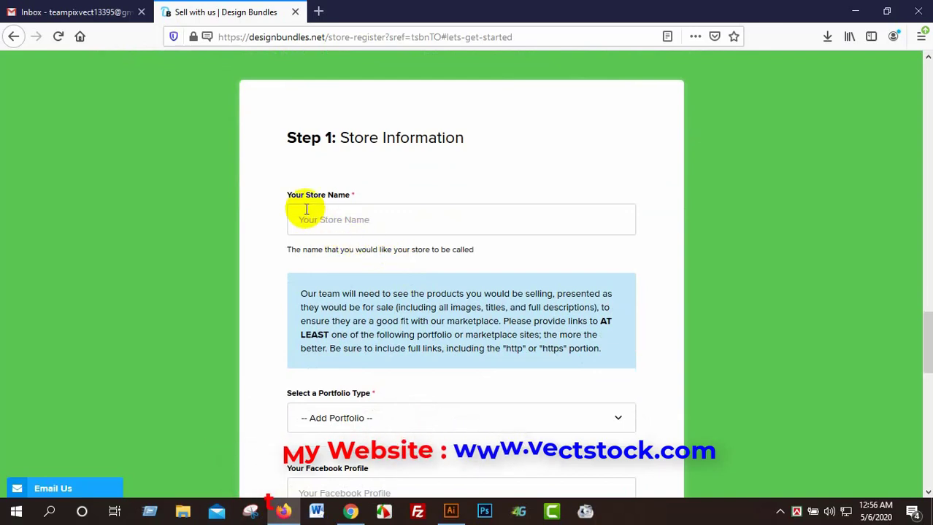
click(354, 218)
text(PixaVect)
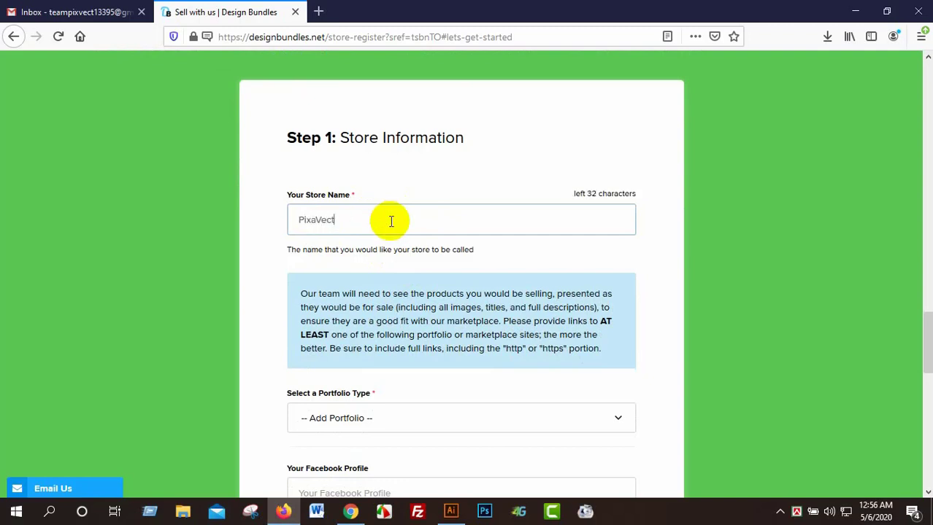
scroll(409, 230, down, 3)
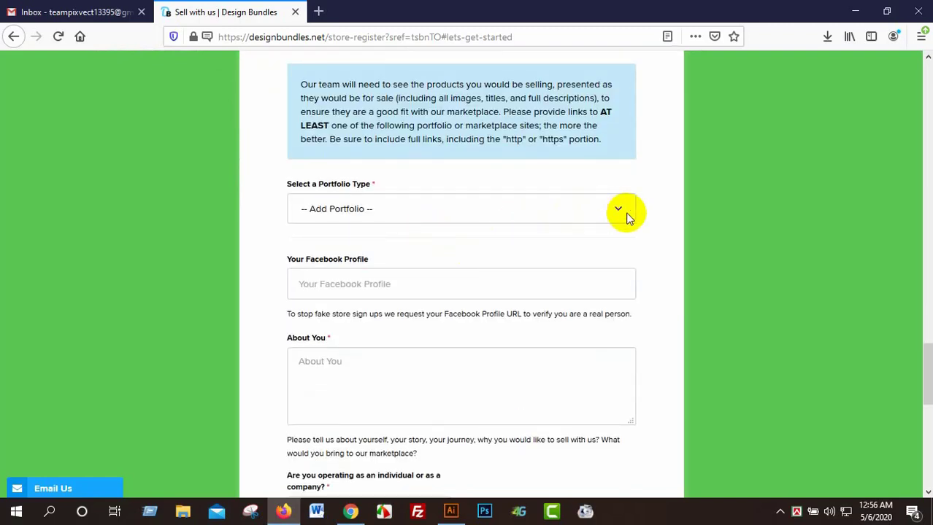
click(627, 217)
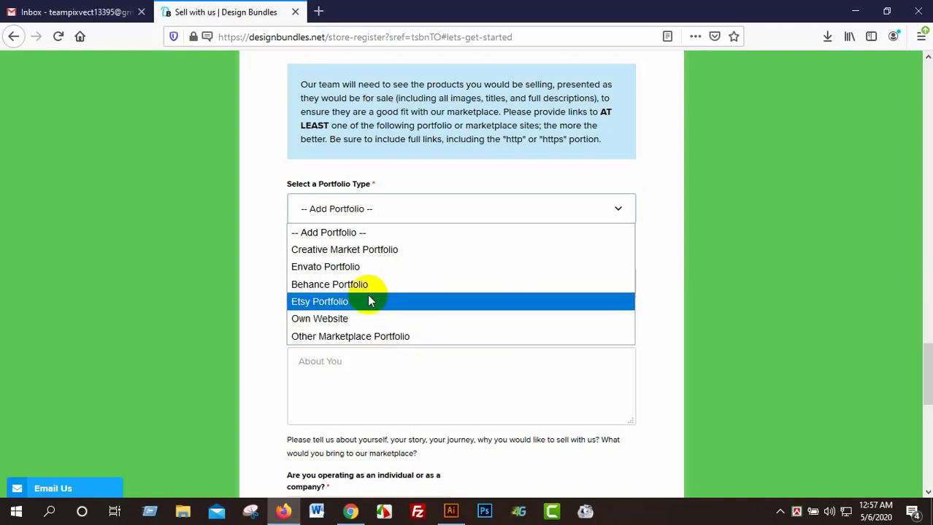
click(349, 285)
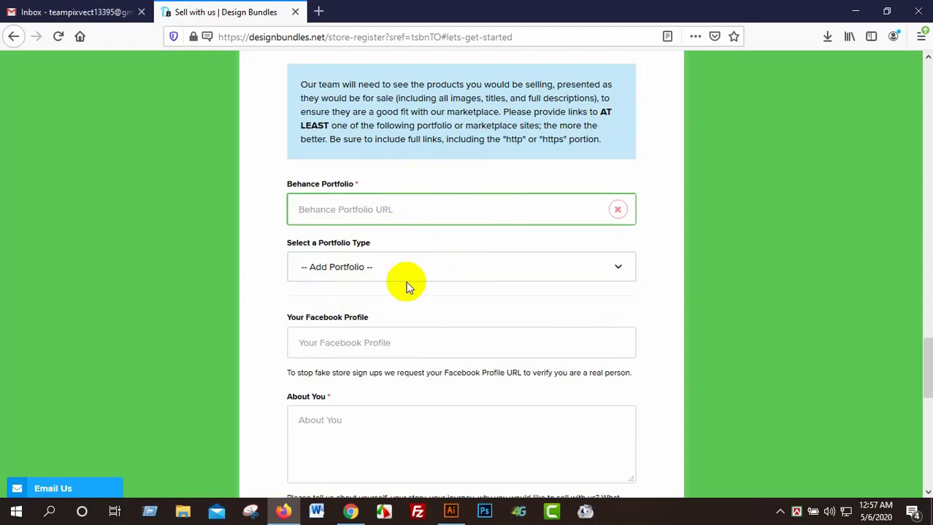
click(353, 514)
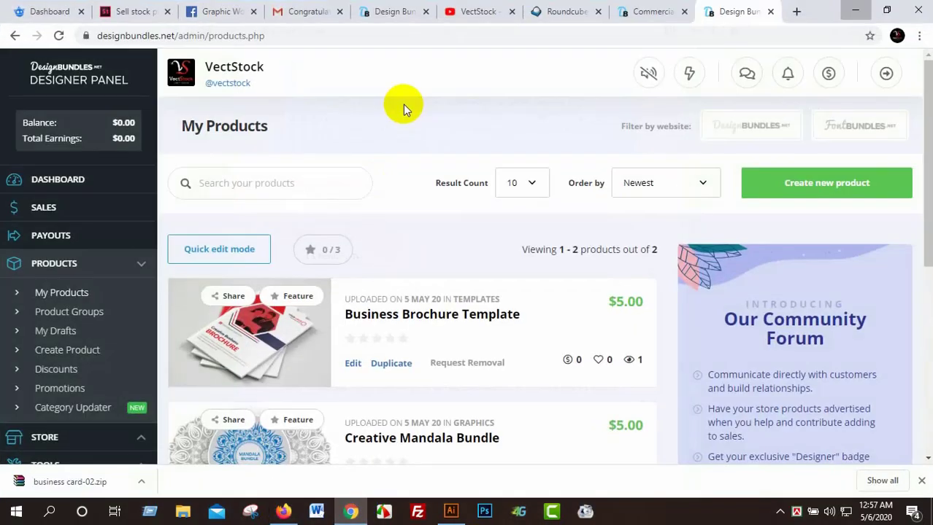
click(796, 11)
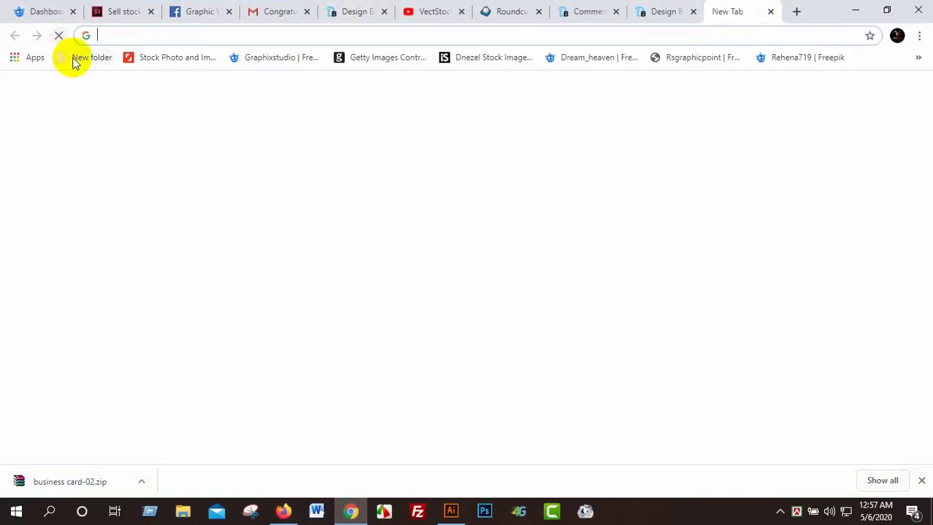
click(76, 59)
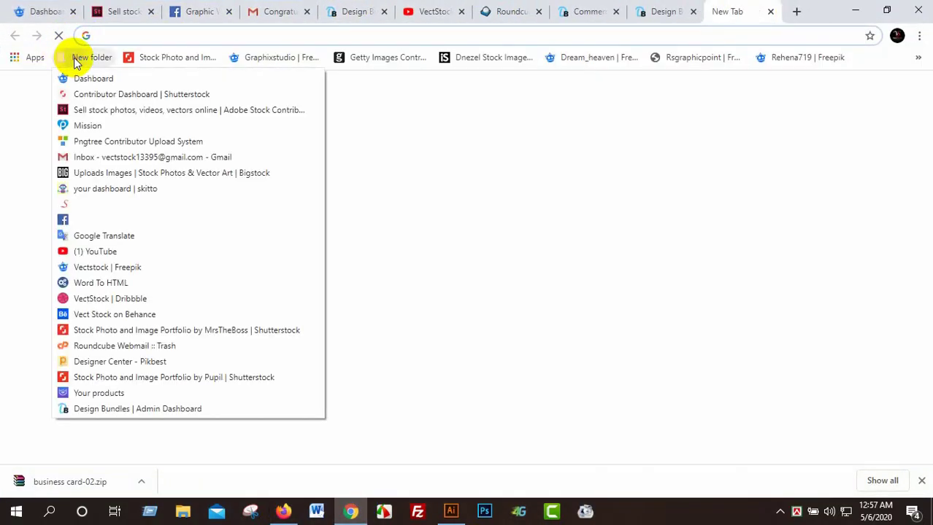
middle_click(116, 316)
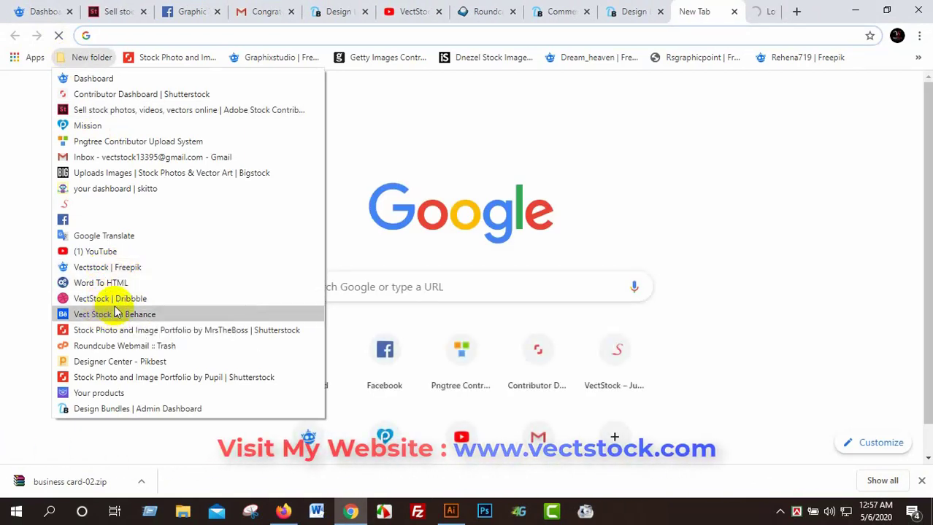
middle_click(103, 267)
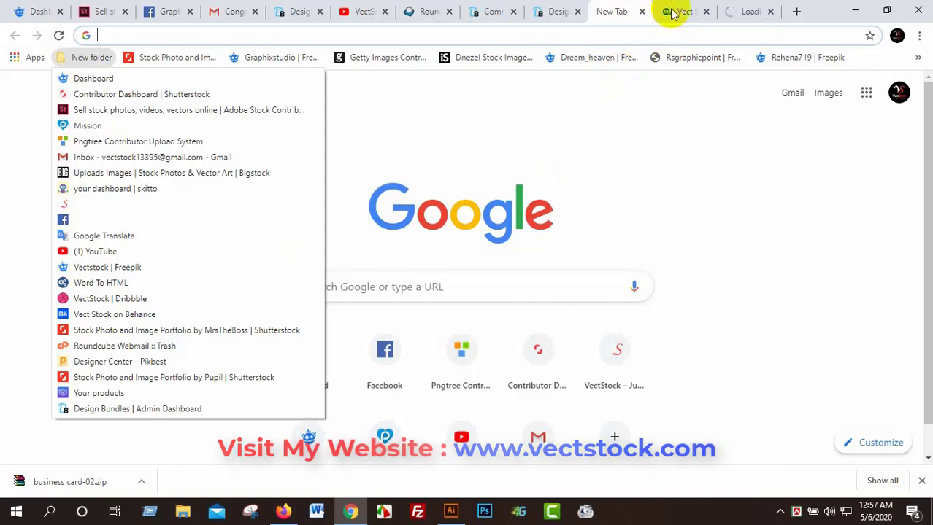
click(667, 11)
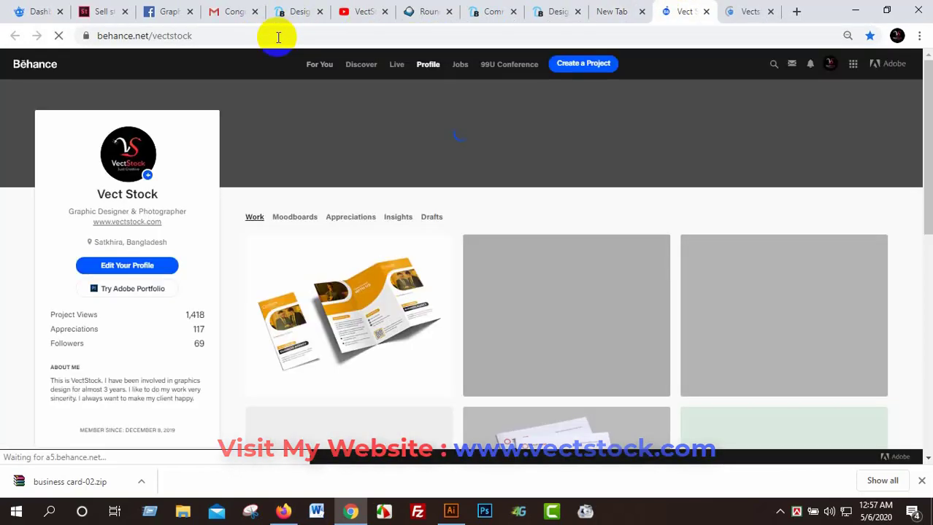
double_click(278, 36)
click(278, 35)
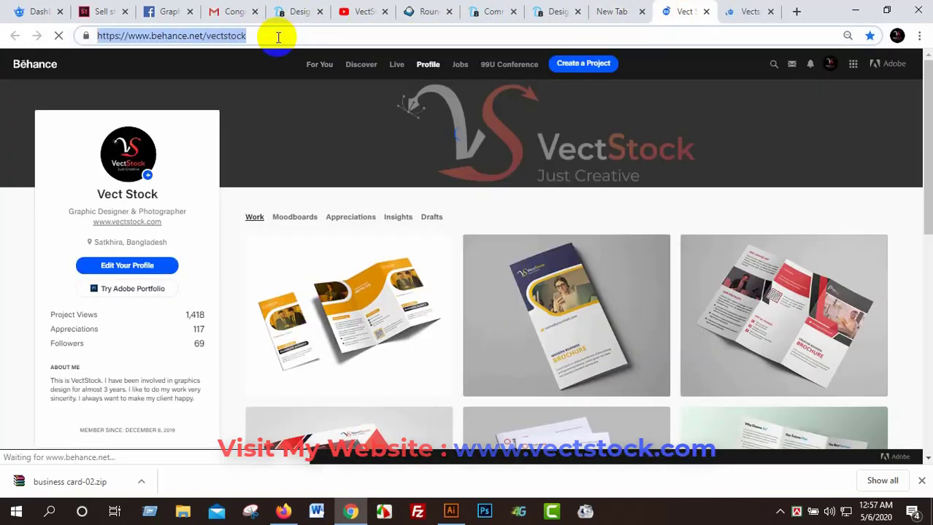
click(283, 512)
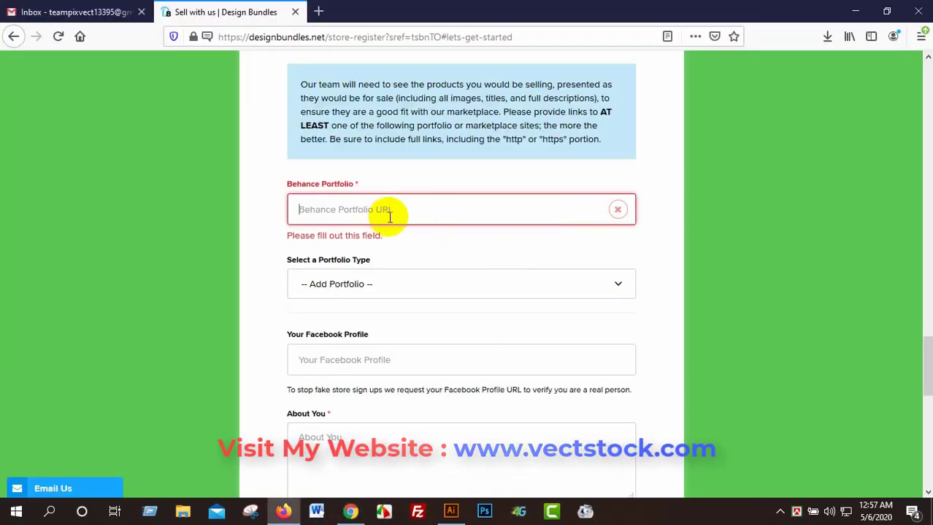
text(https://www.behance.net/vectstock)
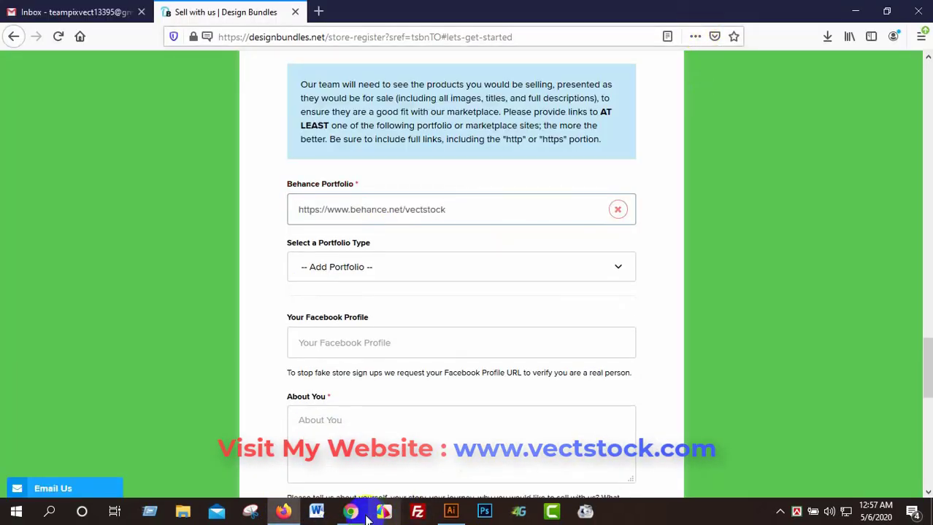
Step: Copy the Freepik profile address from the Freepik bookmark tab in Chrome
click(350, 512)
click(744, 11)
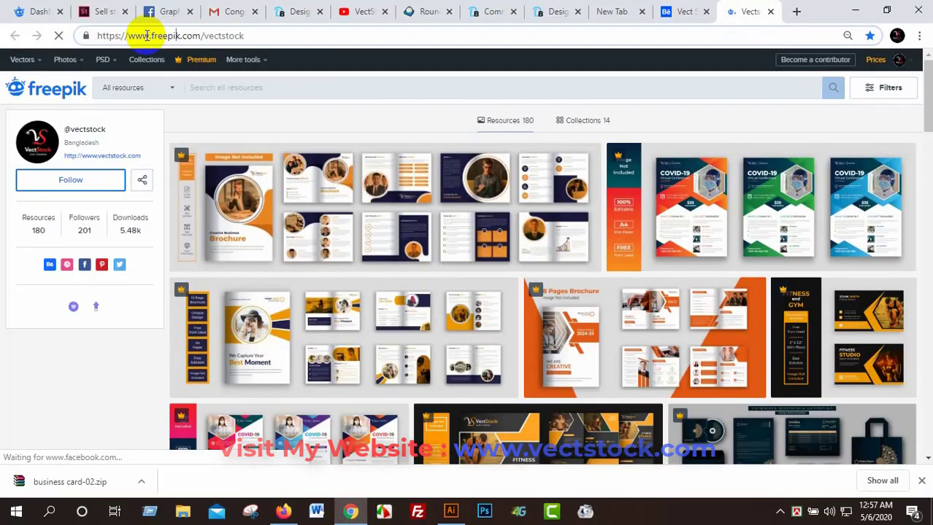
click(146, 36)
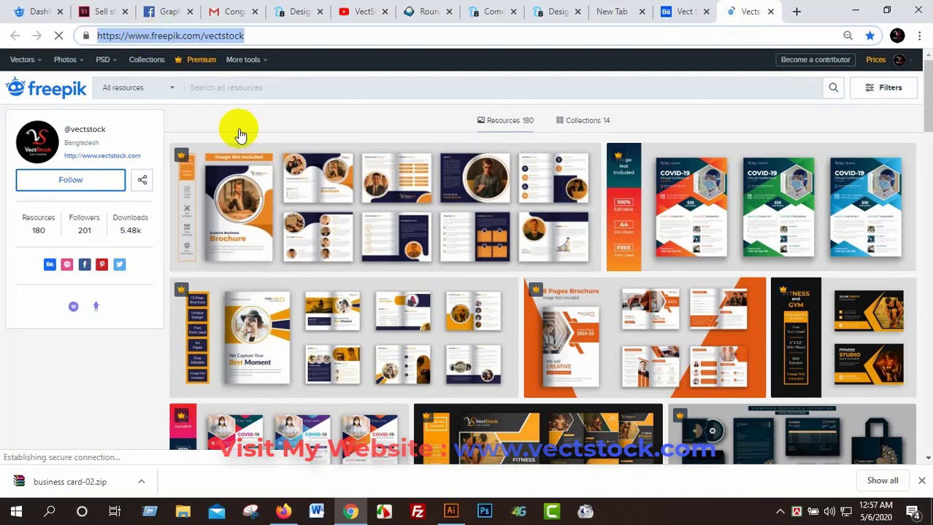
click(284, 511)
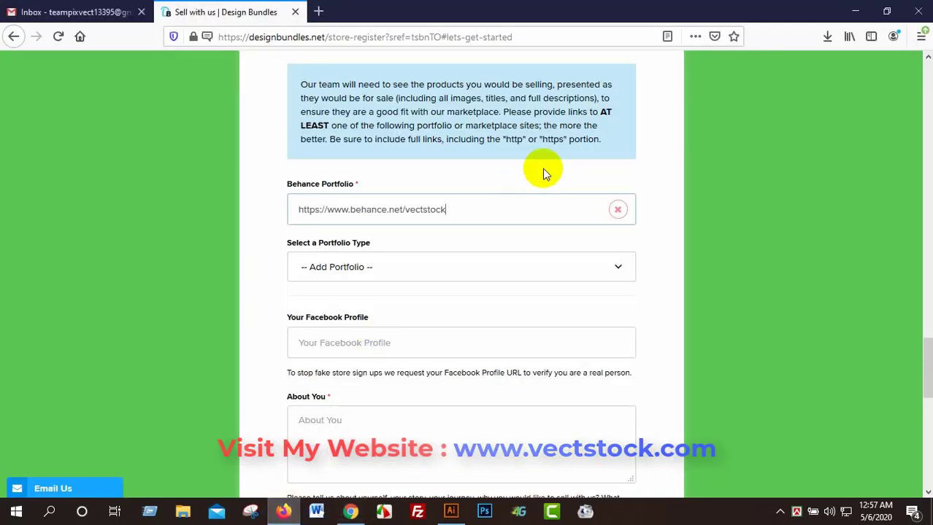
click(502, 268)
click(334, 392)
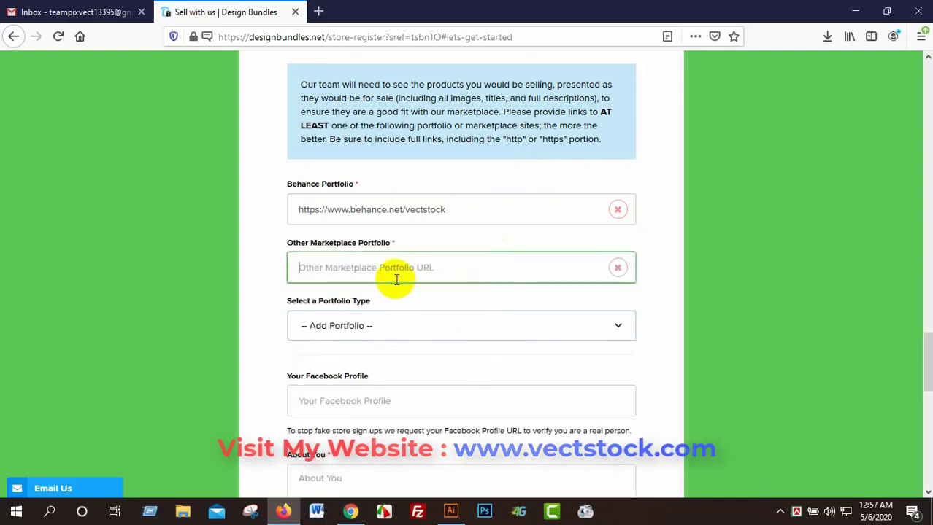
text(https://www.freepik.com/vectstock)
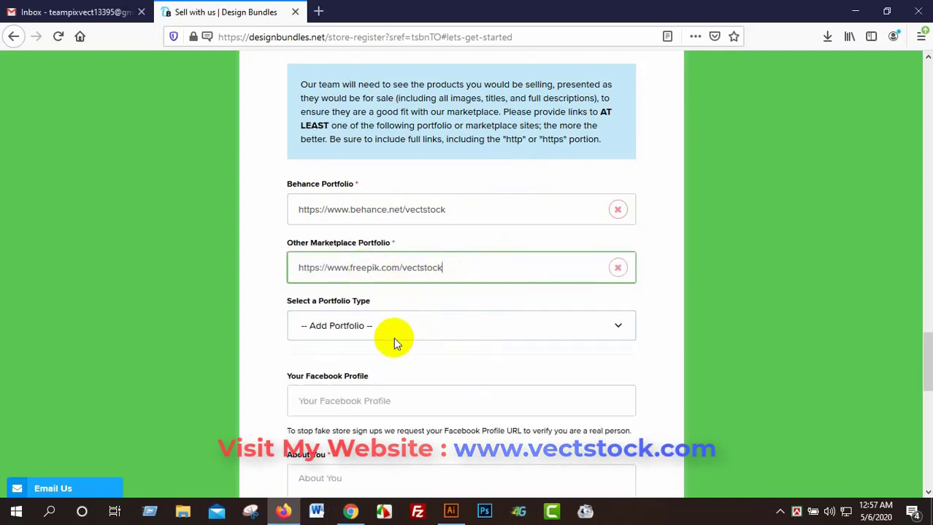
click(391, 328)
click(386, 435)
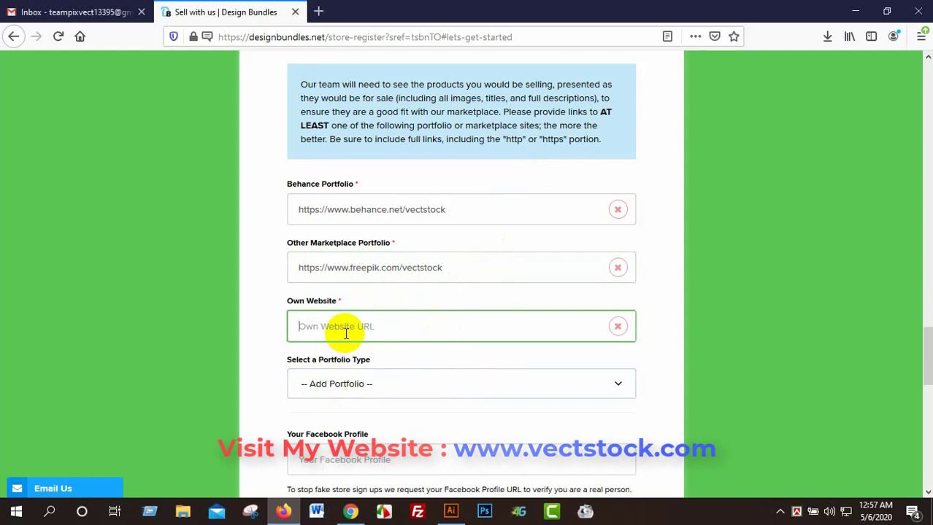
text(https://www.freepik.com/vectstock)
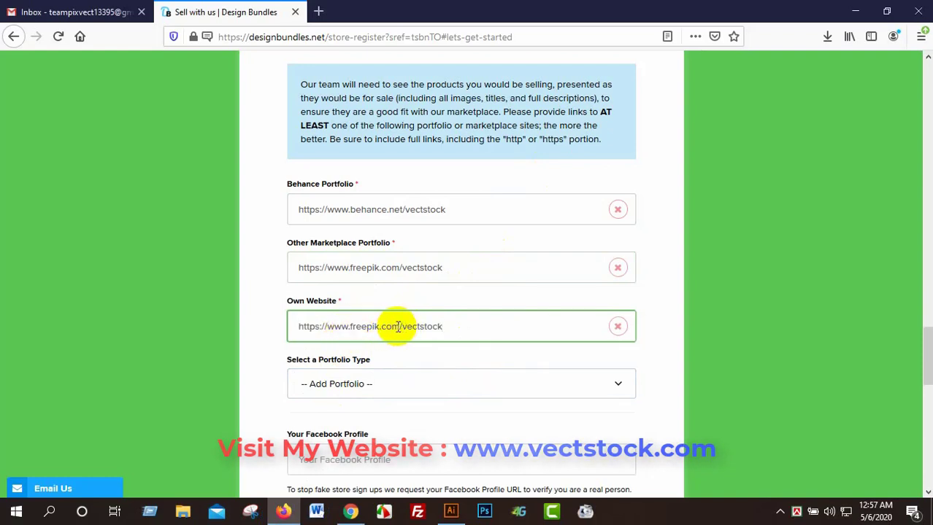
drag(462, 325, 345, 326)
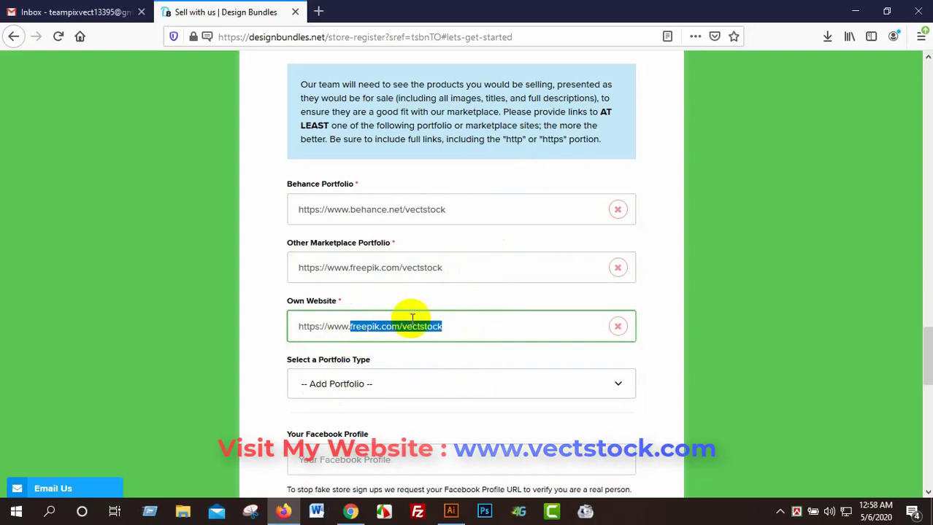
click(401, 327)
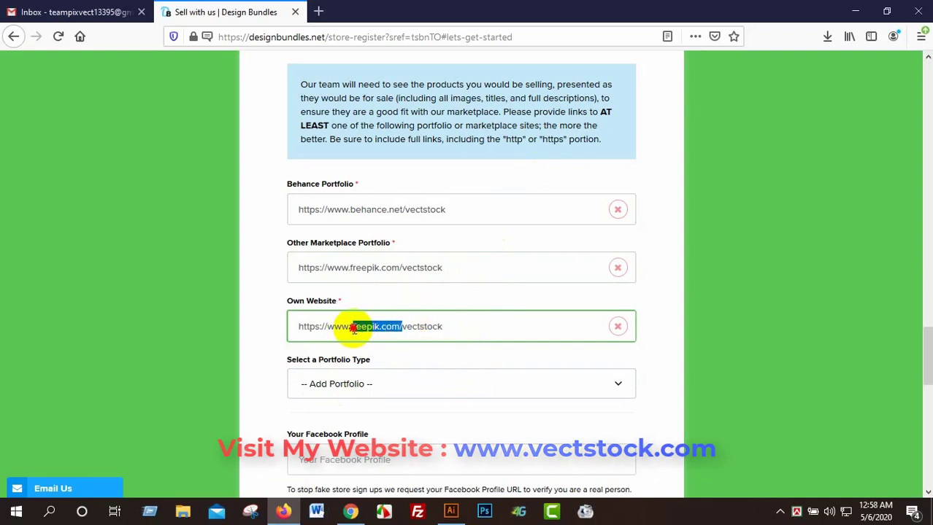
key(BackSpace)
text(.com)
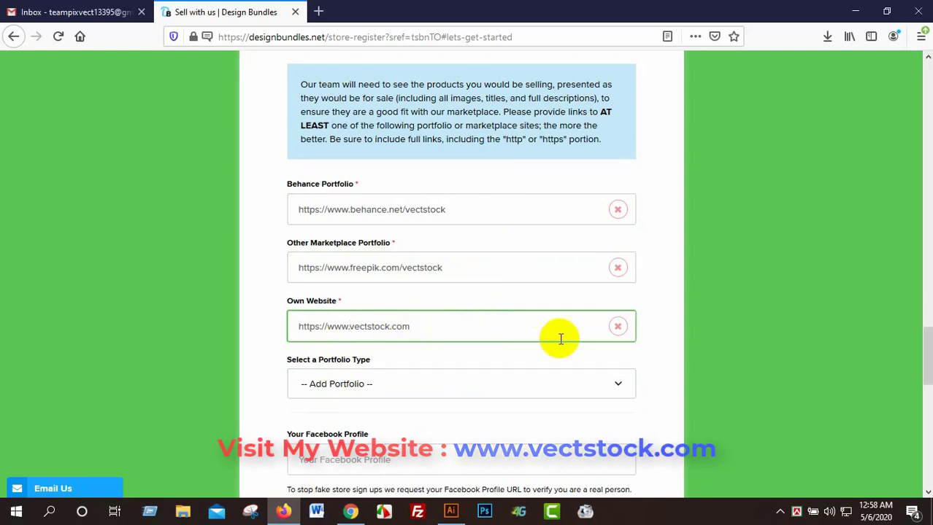
scroll(558, 337, down, 2)
click(335, 257)
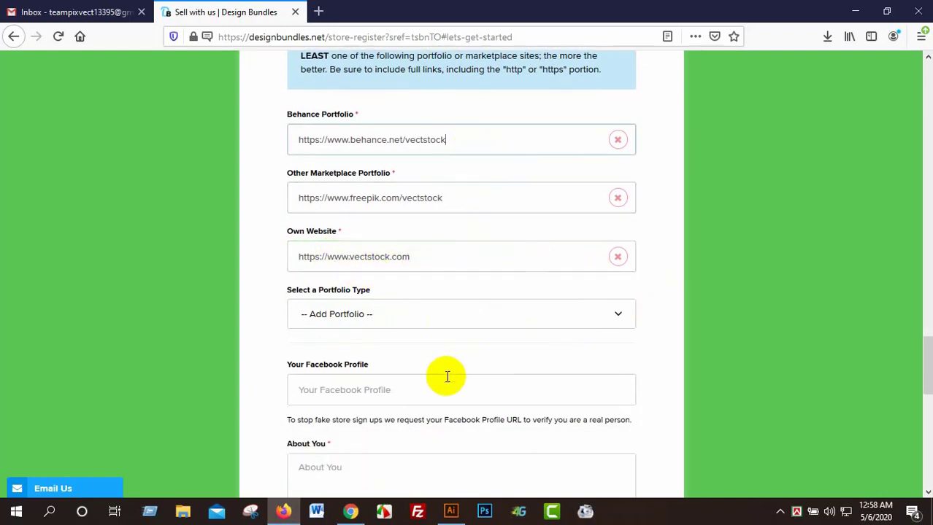
scroll(371, 329, down, 4)
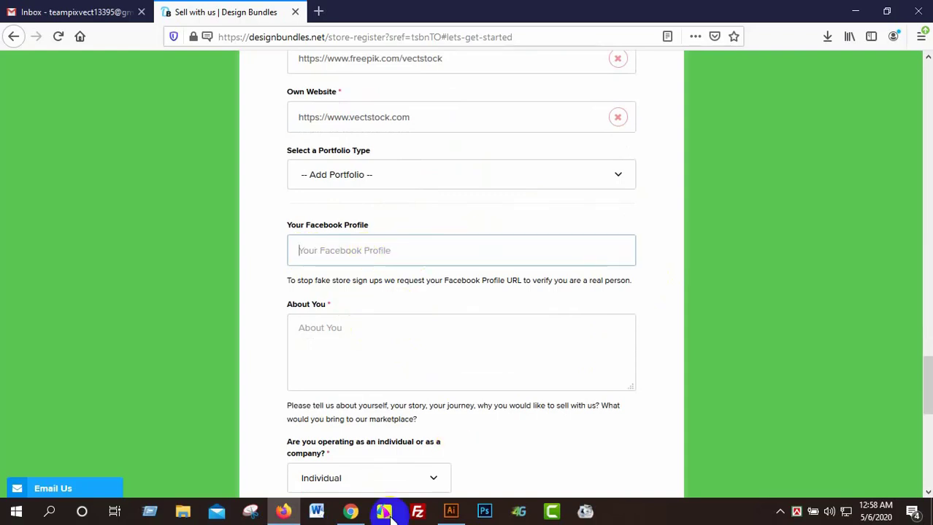
Step: Copy your own Facebook profile address and paste it into the Facebook Profile field
click(351, 511)
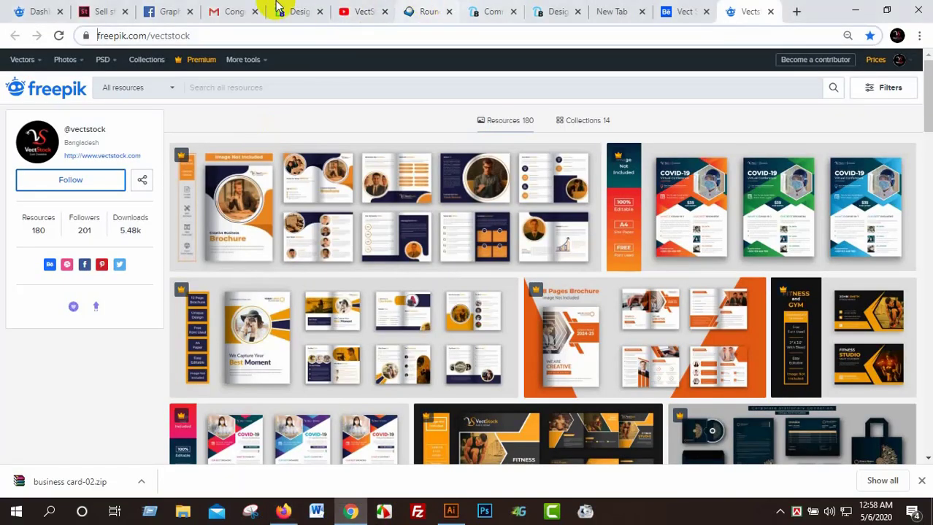
click(157, 11)
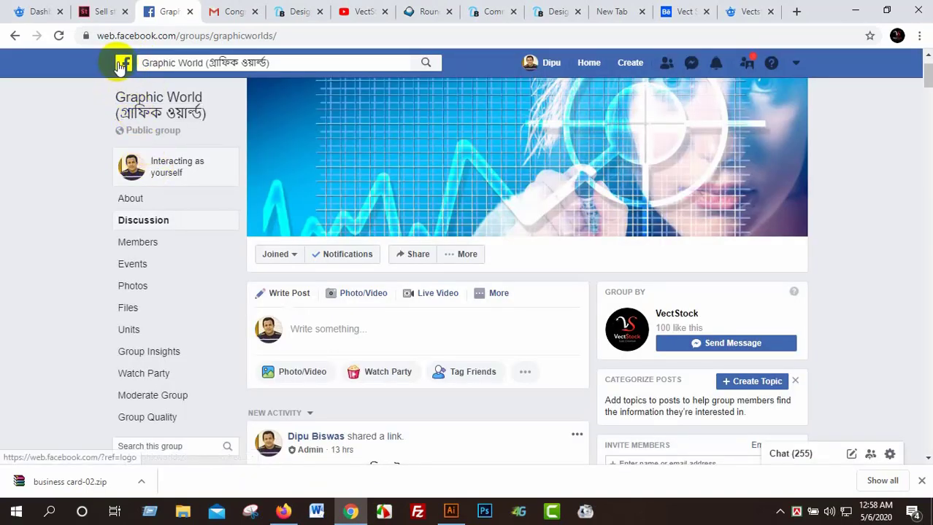
click(120, 66)
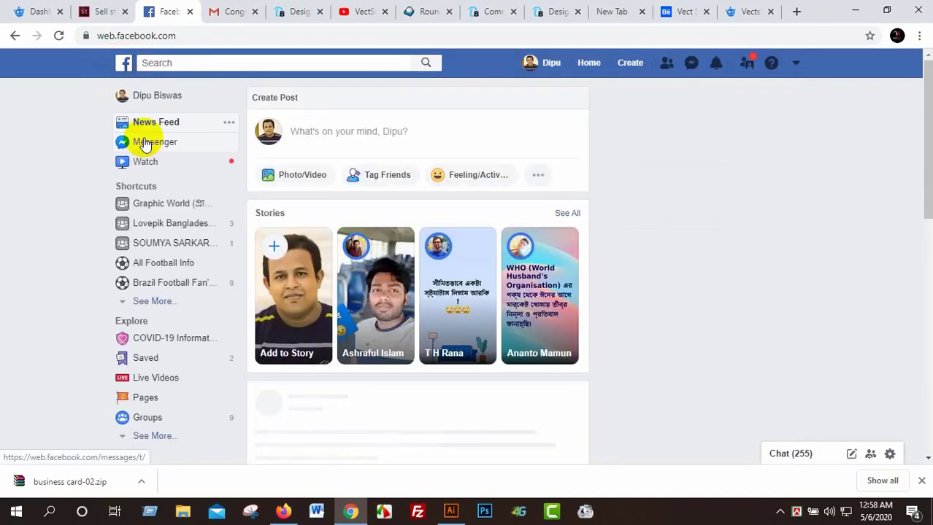
click(151, 96)
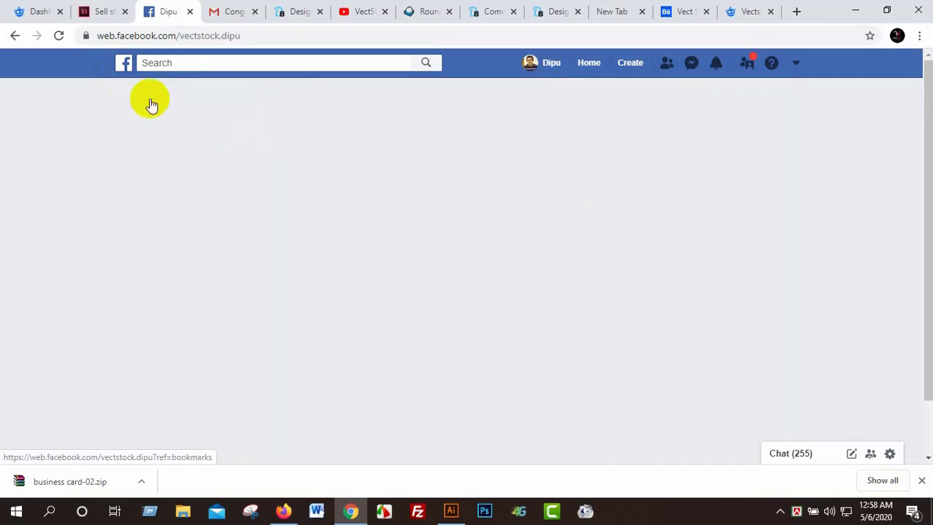
click(236, 34)
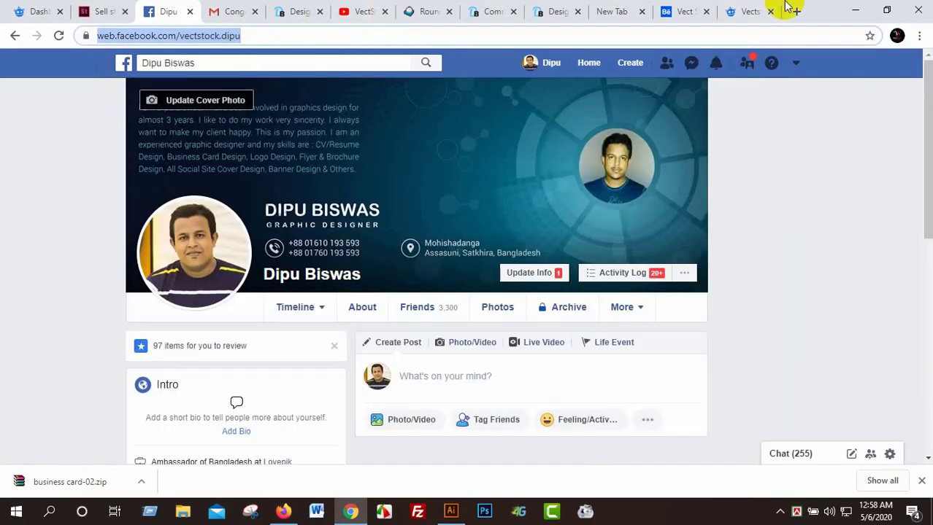
click(852, 8)
click(348, 256)
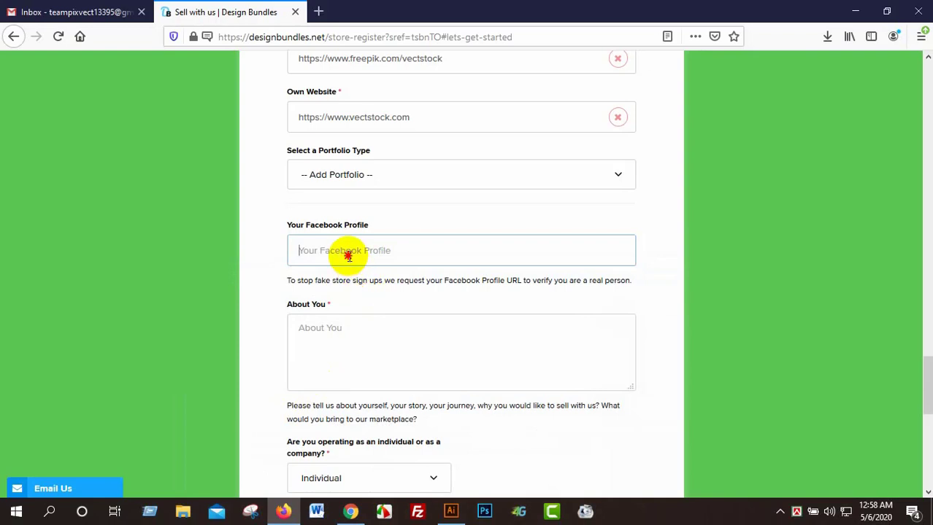
text(https://web.facebook.com/vectstock.dipu)
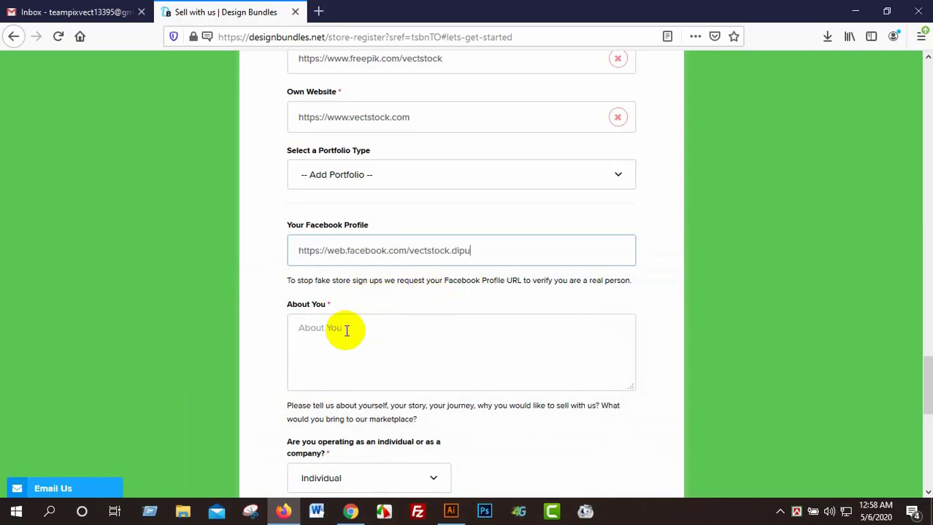
click(346, 327)
scroll(480, 363, down, 1)
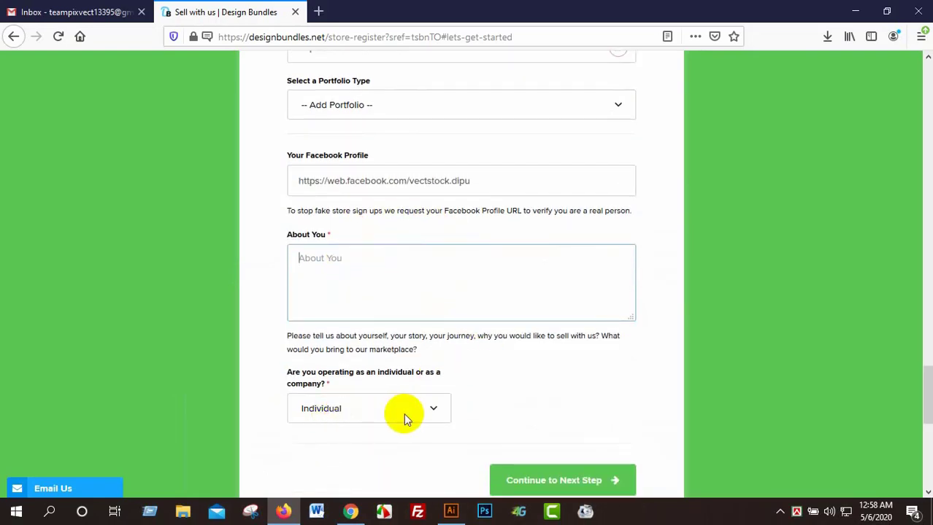
scroll(577, 423, down, 2)
Step: Fill the required About You field with the About Me bio copied from Behance
click(583, 345)
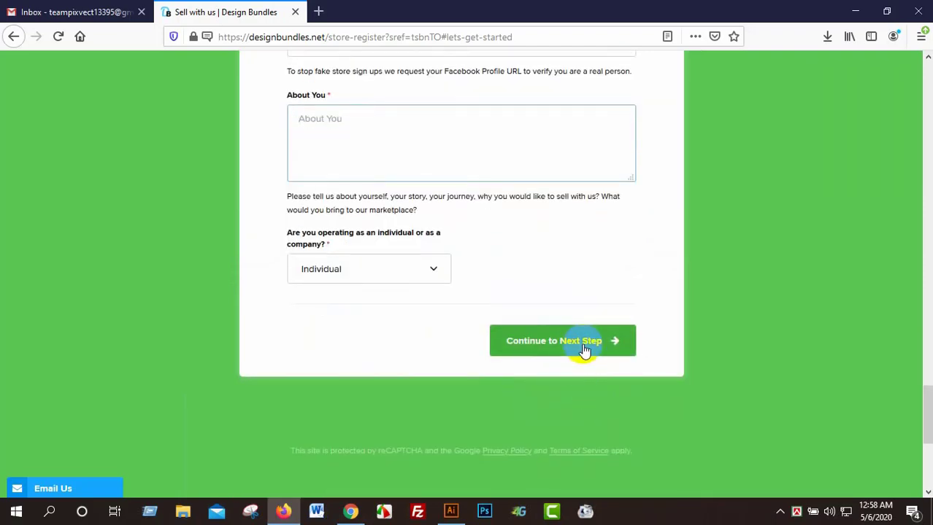
click(343, 83)
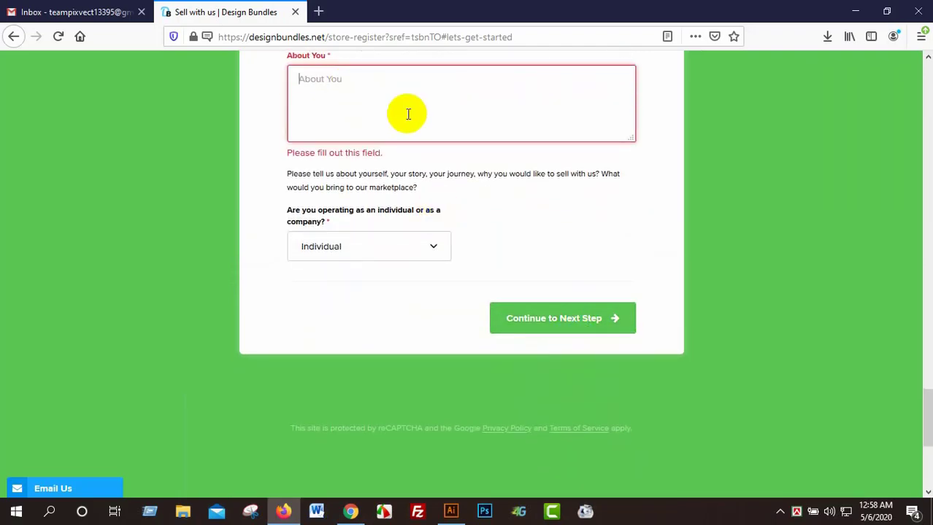
click(350, 513)
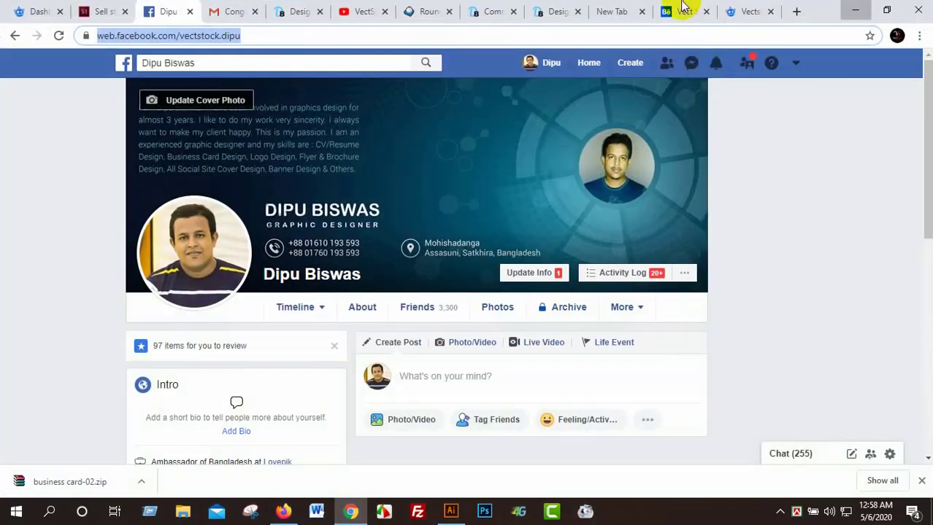
click(682, 11)
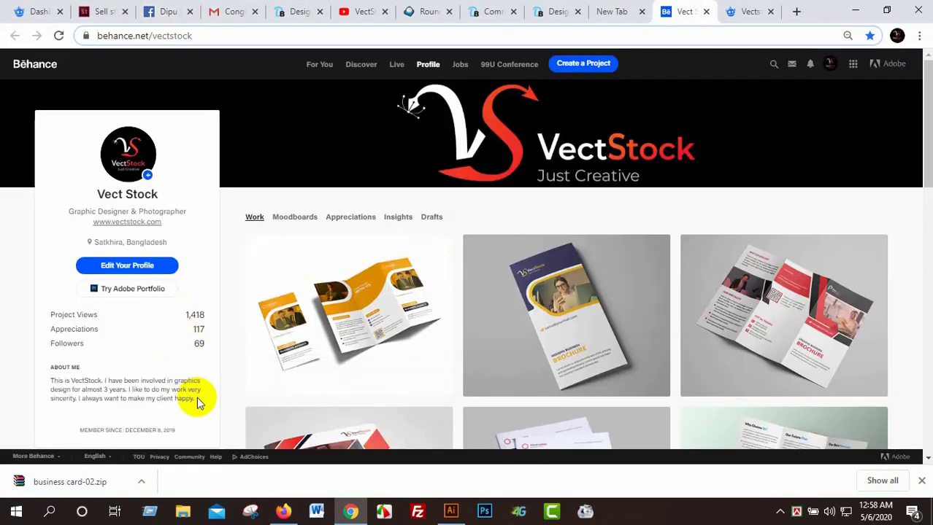
drag(198, 400, 58, 384)
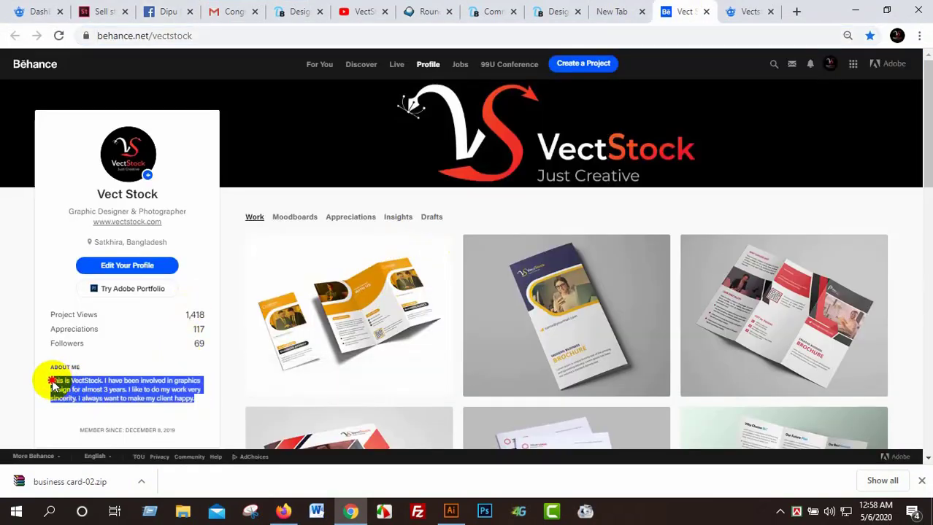
click(853, 10)
click(358, 111)
text(This is VectStock. I have been involved in graphics design for almost 3 years. I like to do my work very sincerity. I always want to make my client happy.)
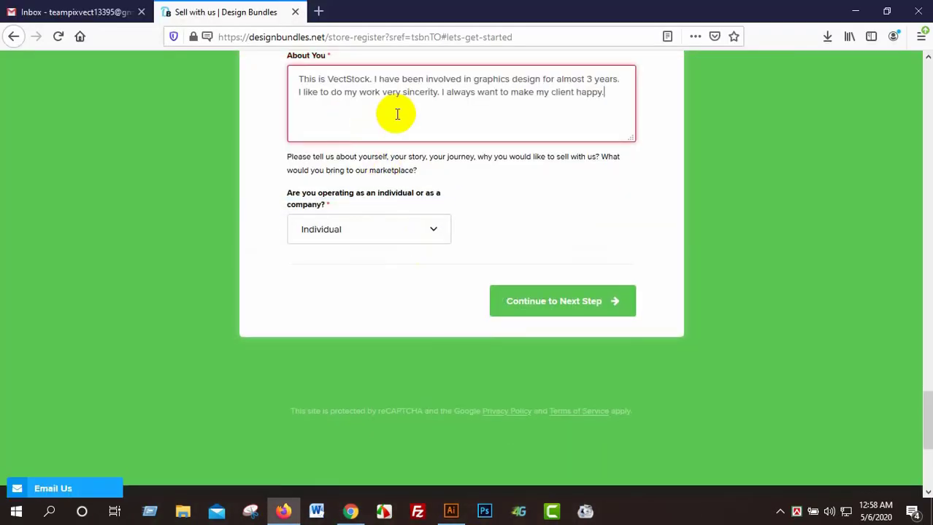
click(565, 312)
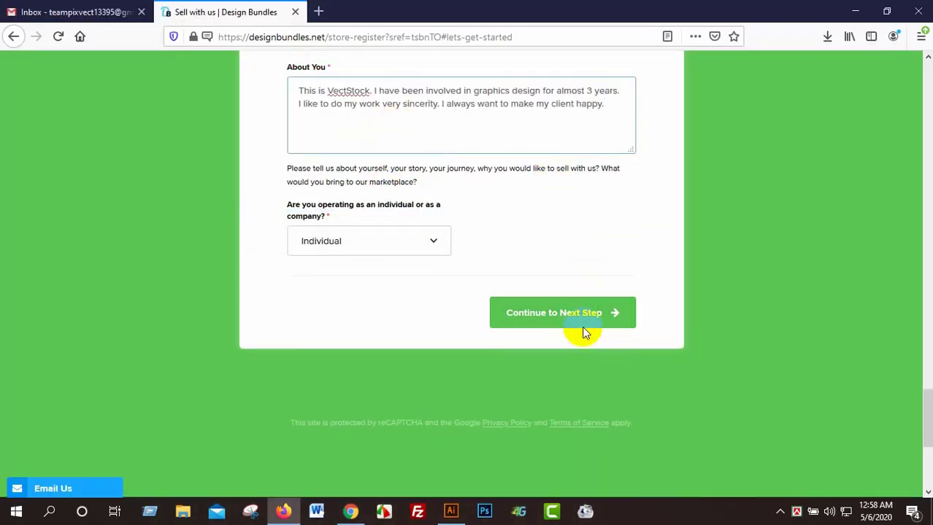
Step: Continue the registration to Step 2: Personal Information
scroll(582, 325, up, 4)
scroll(580, 325, down, 5)
click(595, 245)
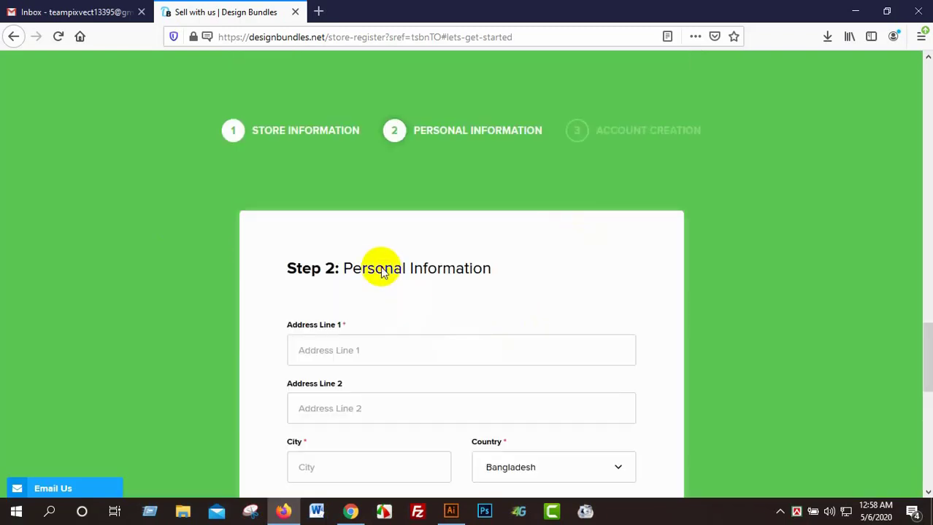
Step: Enter the seller's street address and reuse its town name as the City
scroll(380, 267, down, 2)
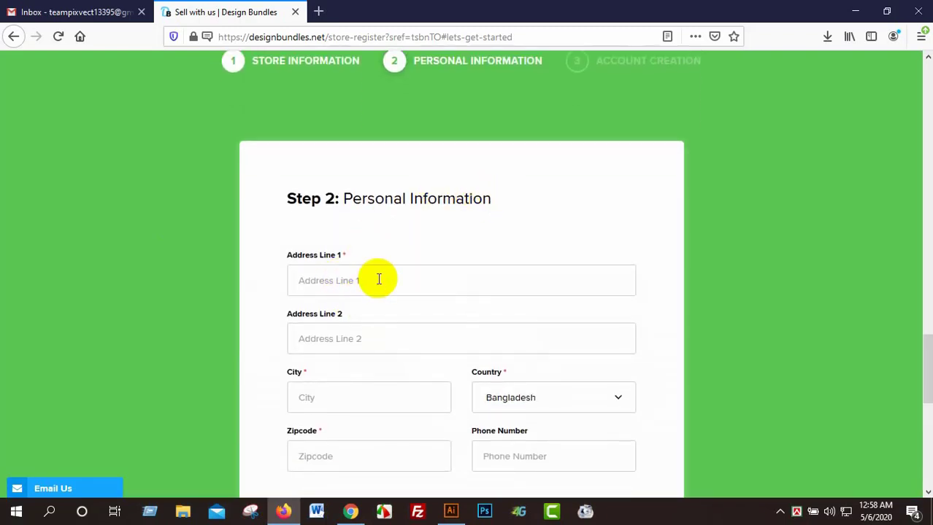
click(377, 278)
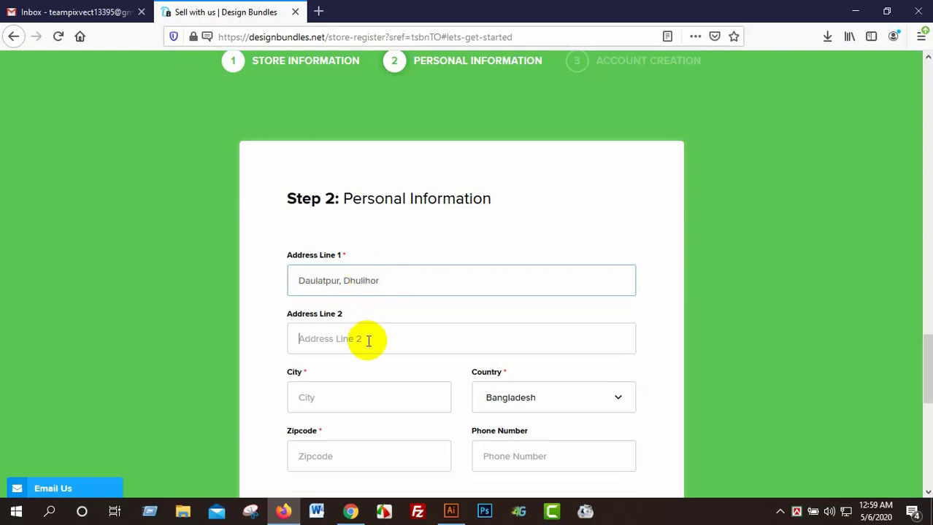
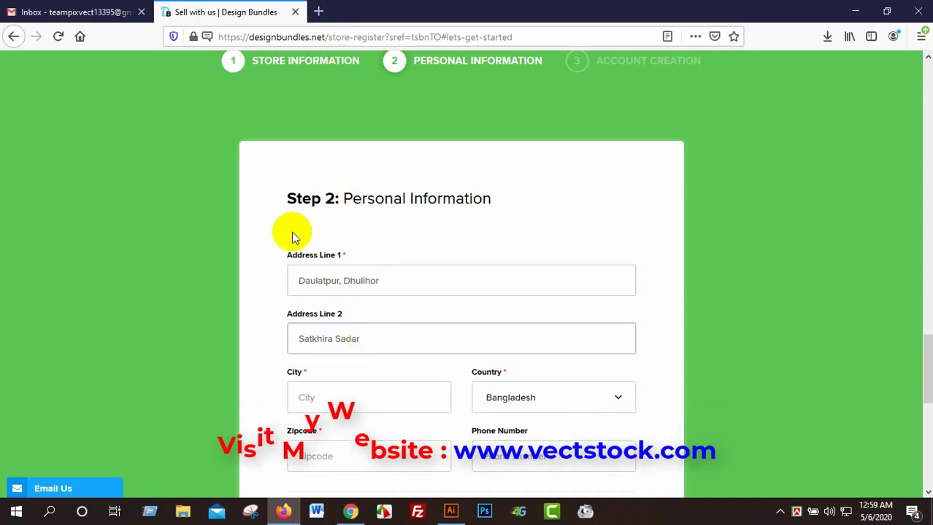
drag(332, 337, 279, 334)
key(ctrl+c)
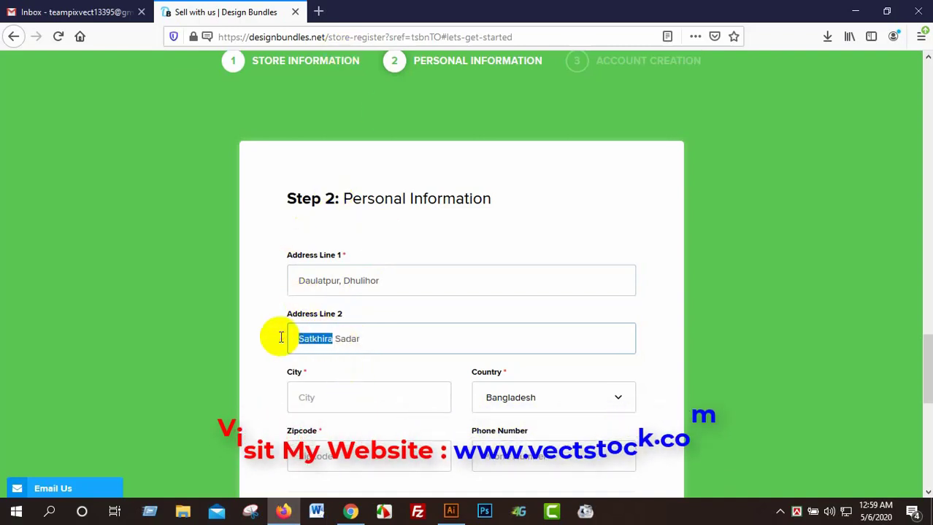
click(353, 400)
key(ctrl+v)
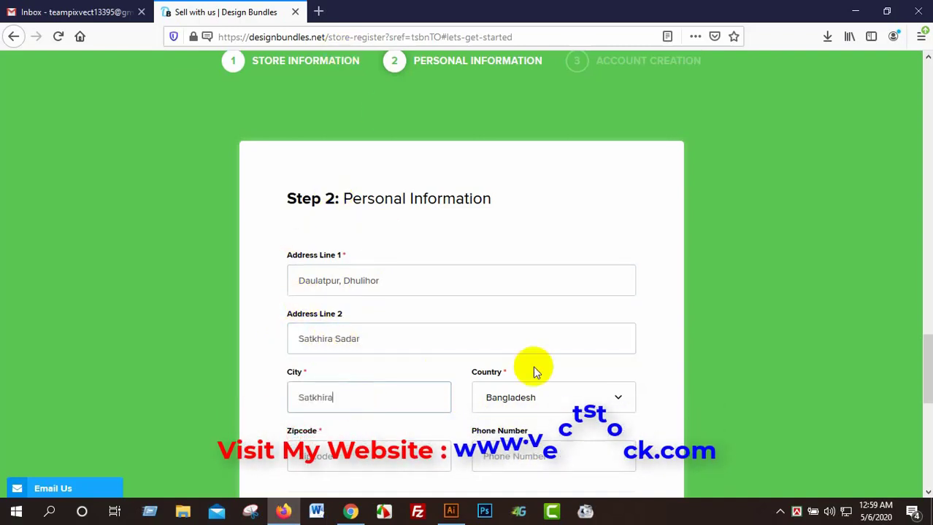
Step: Add the zipcode and phone number, then submit the personal information step
scroll(562, 368, down, 2)
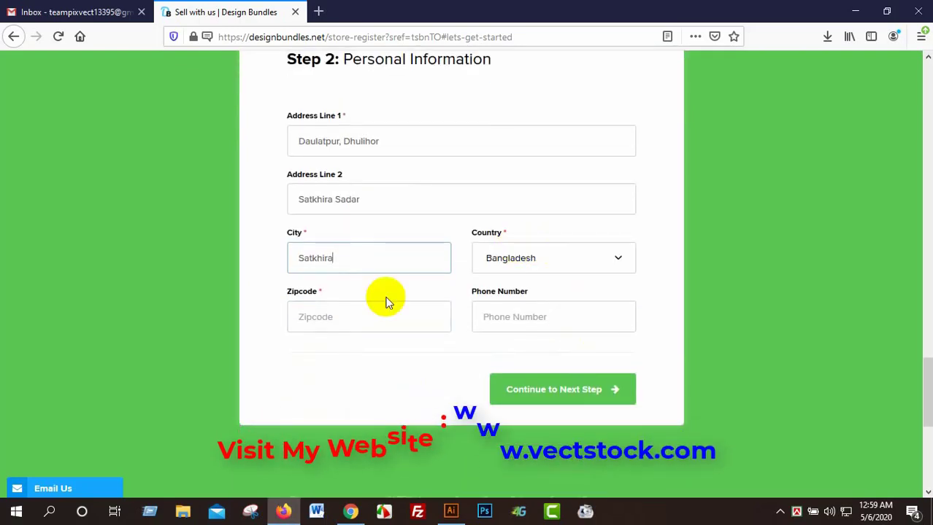
click(366, 318)
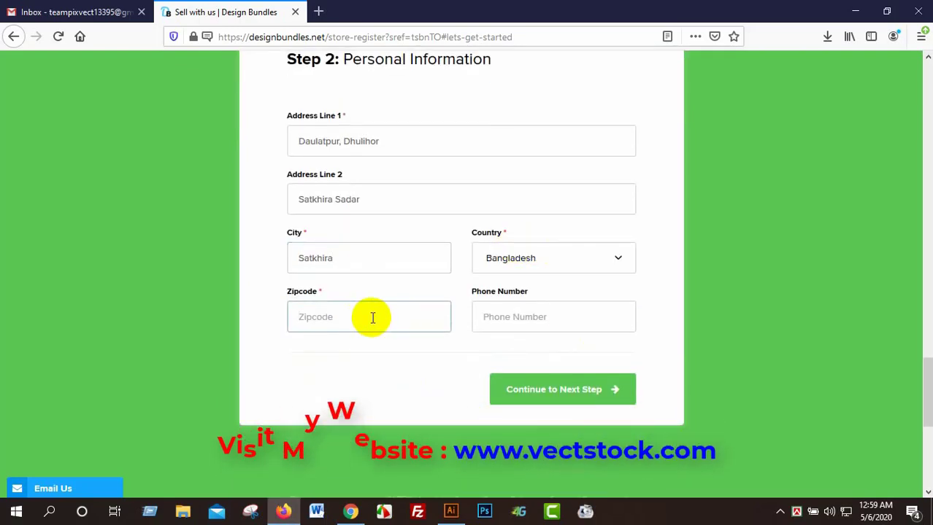
text(94)
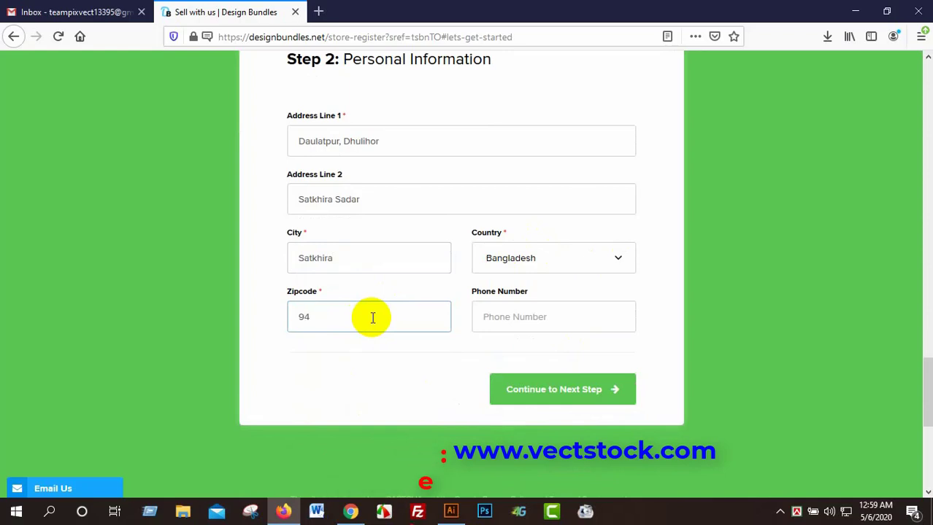
text(00)
click(529, 316)
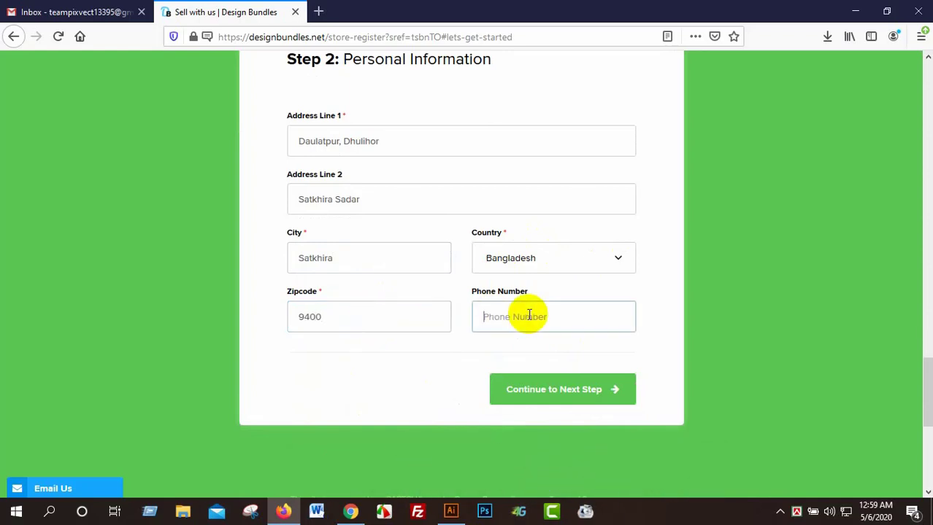
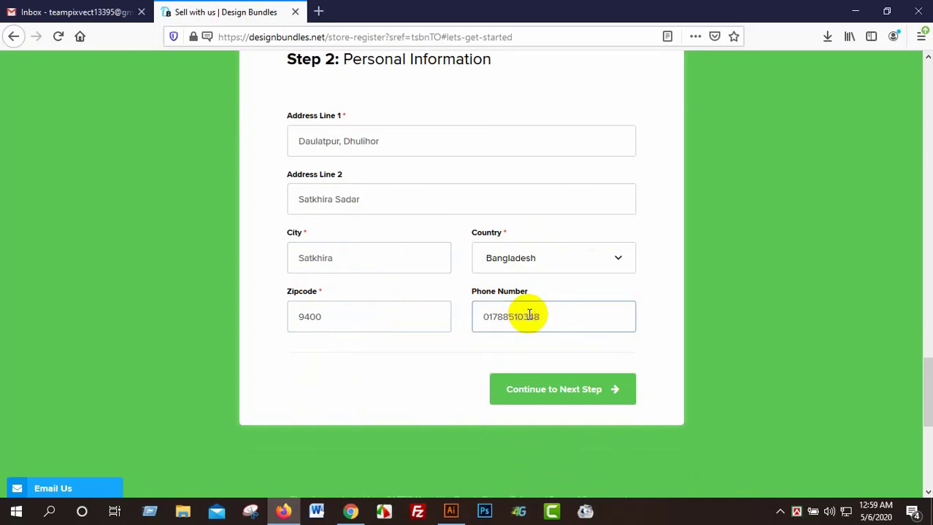
click(603, 390)
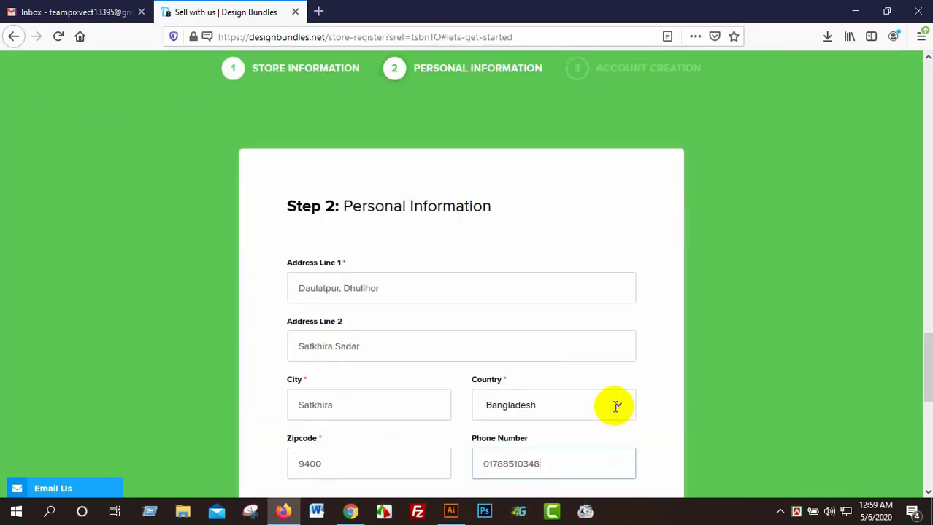
Step: Continue to Step 3 and enter the account's first and last name
scroll(599, 438, down, 5)
click(573, 250)
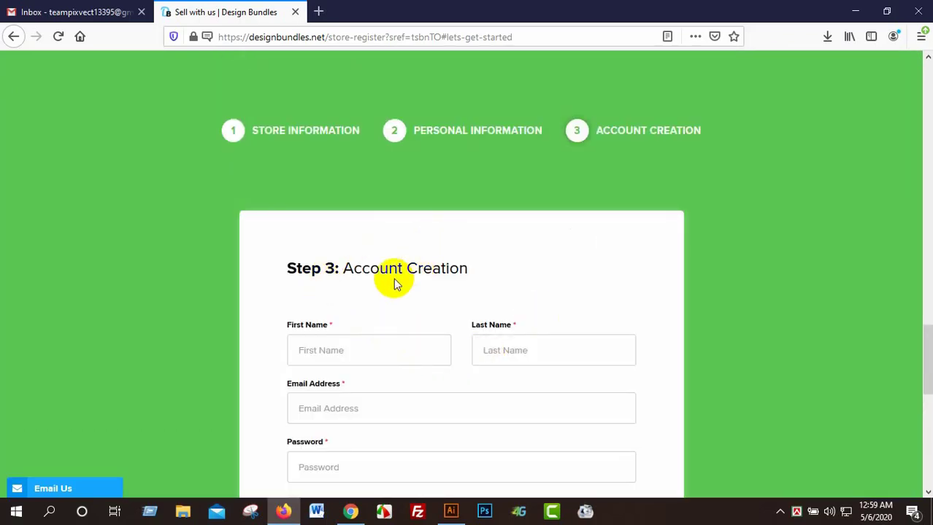
scroll(577, 350, down, 4)
scroll(468, 343, up, 4)
click(332, 355)
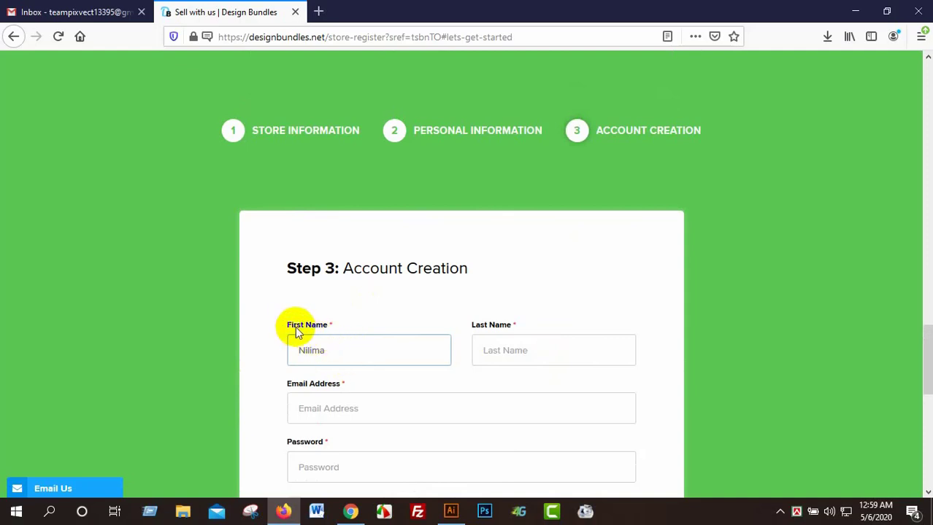
click(518, 352)
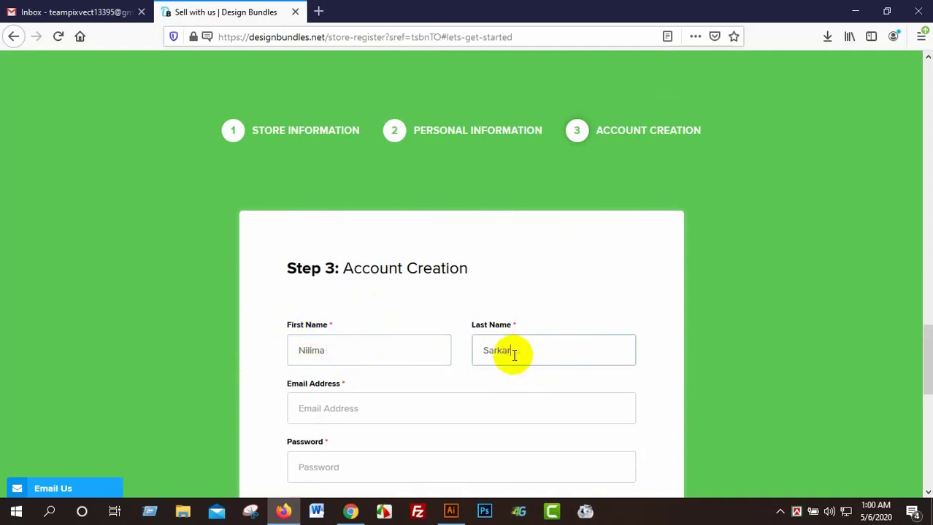
Step: Fill the e-mail from the saved suggestion and type the account password
scroll(382, 162, down, 3)
click(379, 135)
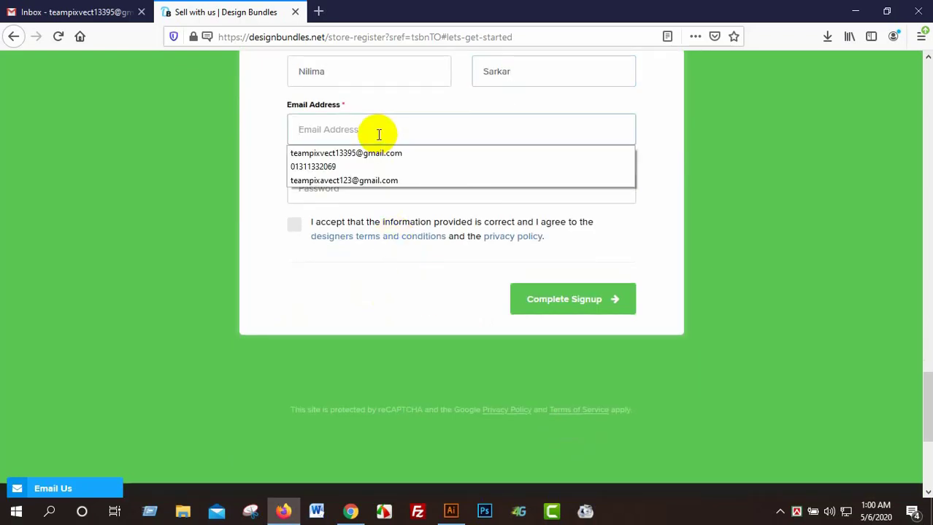
click(374, 153)
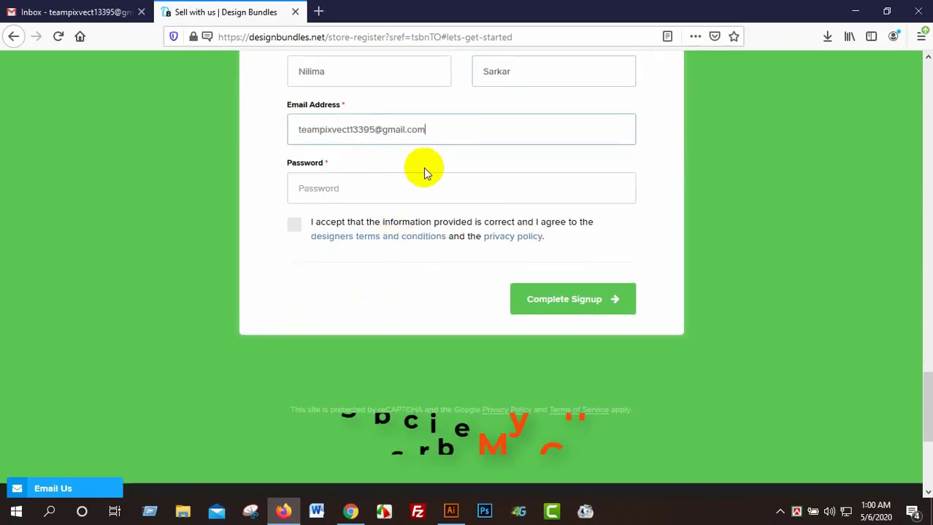
click(364, 190)
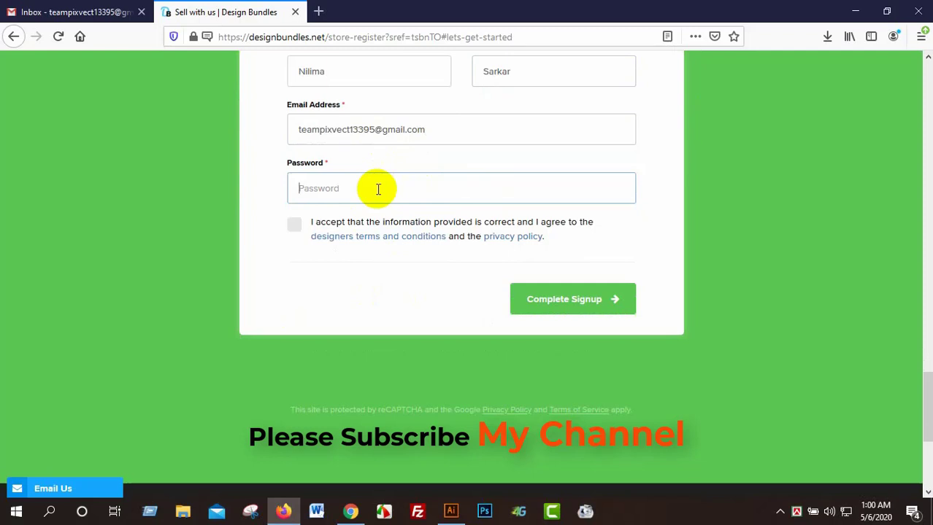
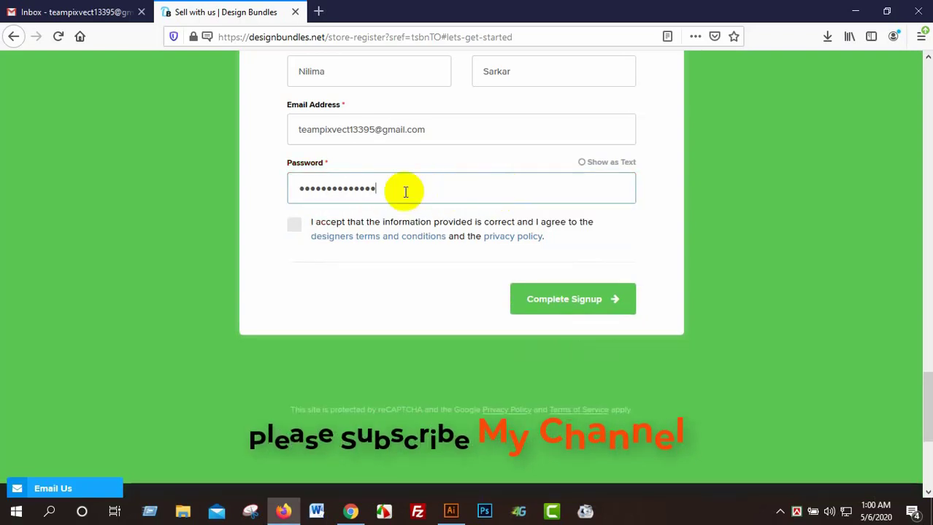
Step: Accept the designer terms and privacy policy and submit the store signup
click(294, 226)
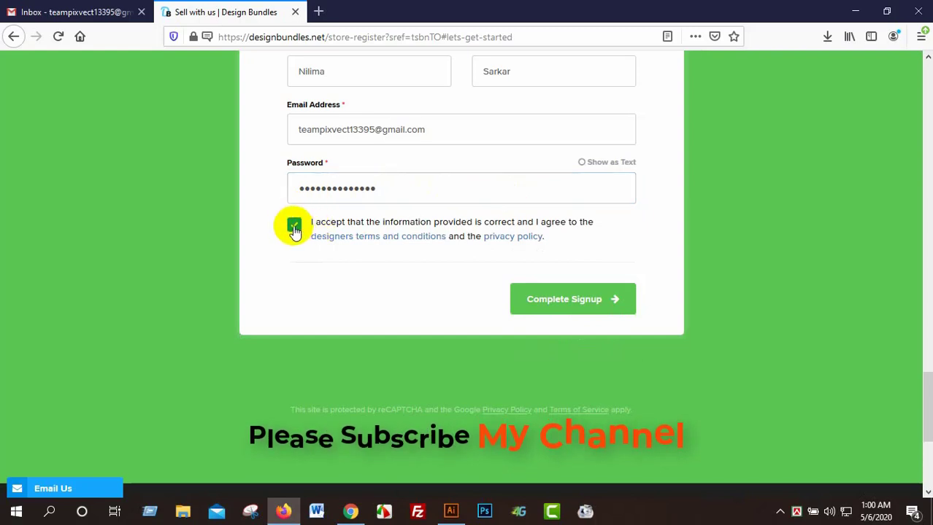
click(554, 301)
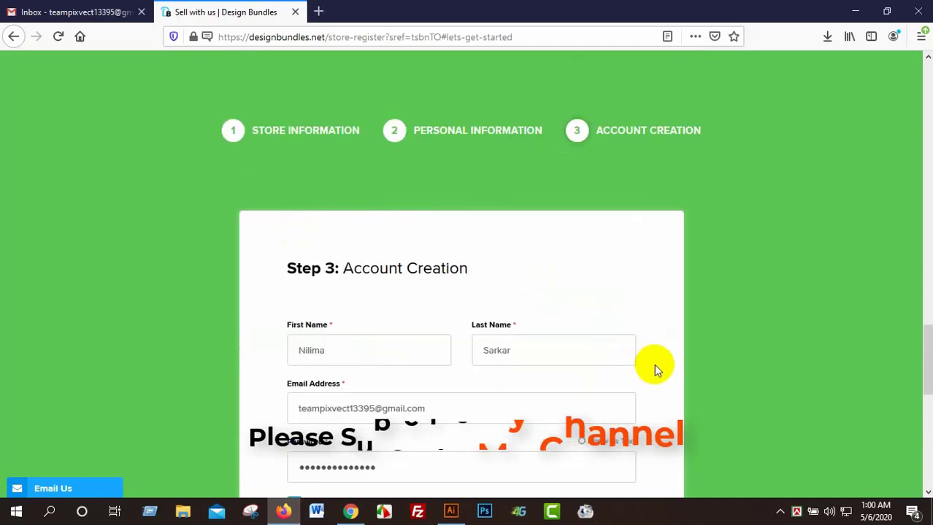
scroll(655, 369, up, 2)
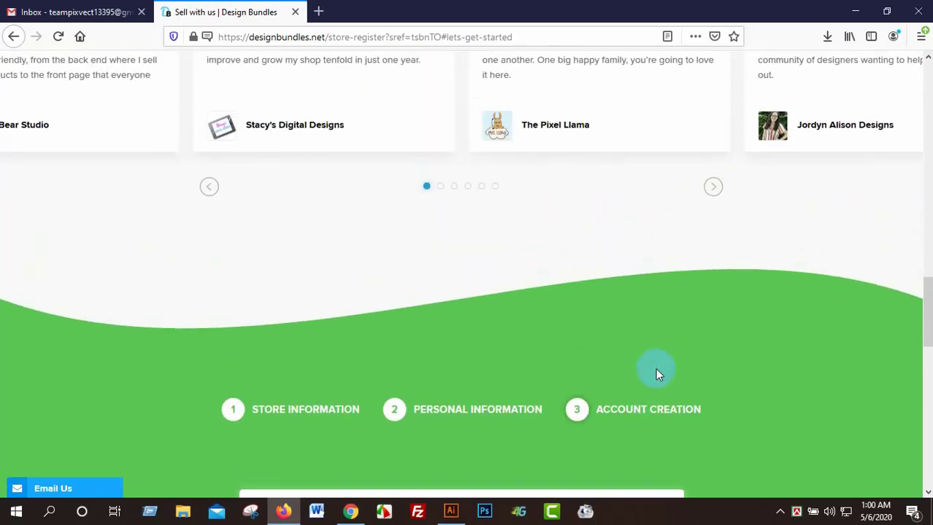
scroll(656, 368, up, 3)
scroll(655, 370, down, 2)
scroll(655, 372, down, 4)
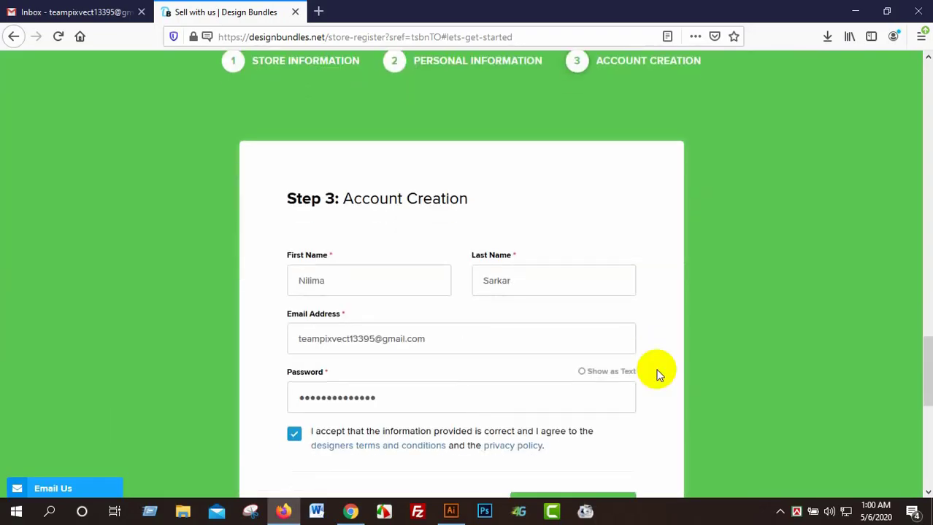
scroll(655, 373, down, 2)
scroll(655, 373, down, 2)
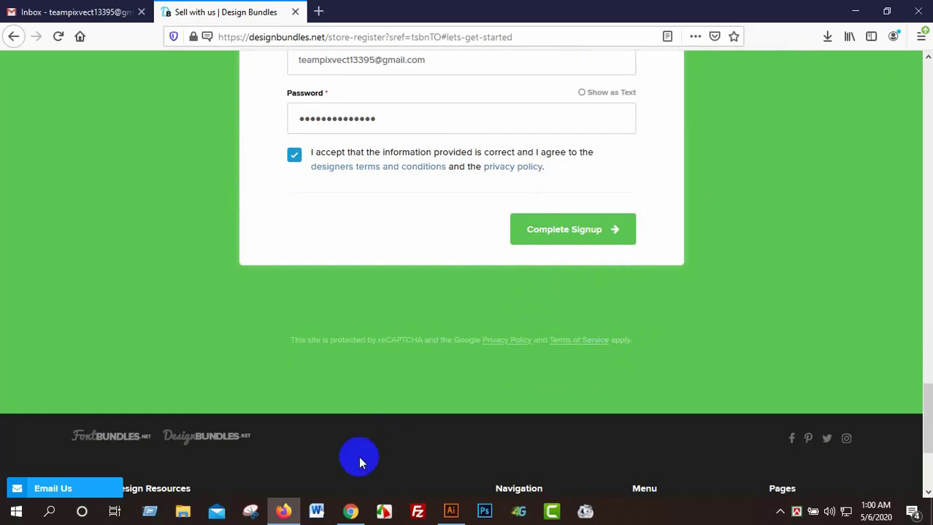
Step: Show FontBundles.net's 'Congratulations! Your store was approved.' email in Gmail
click(350, 511)
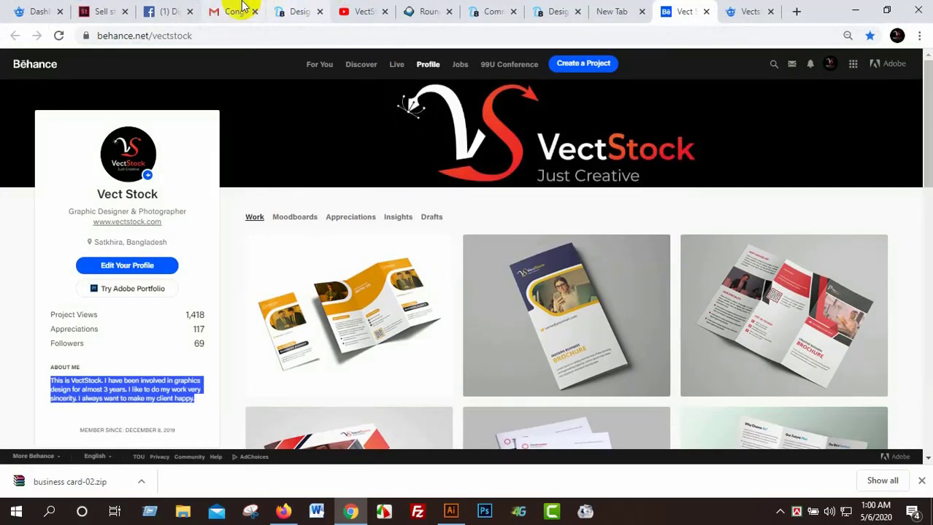
click(226, 11)
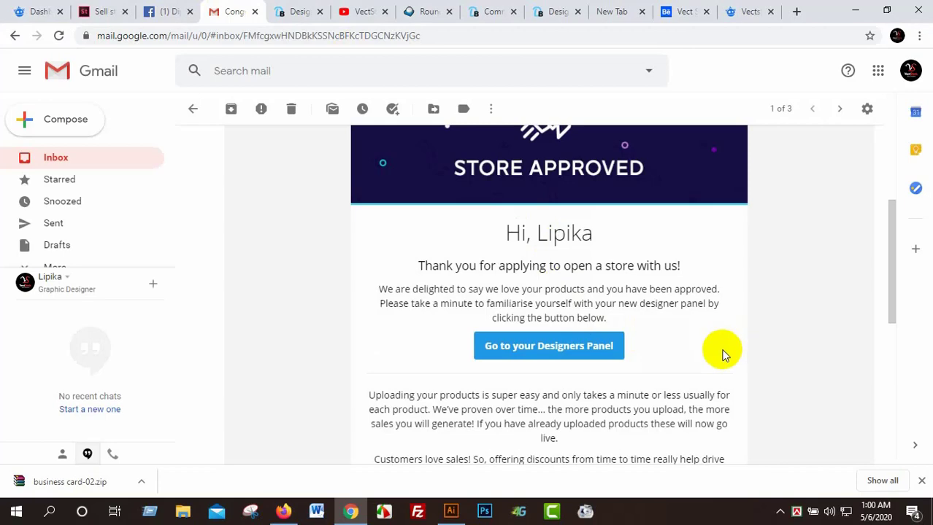
scroll(721, 355, up, 3)
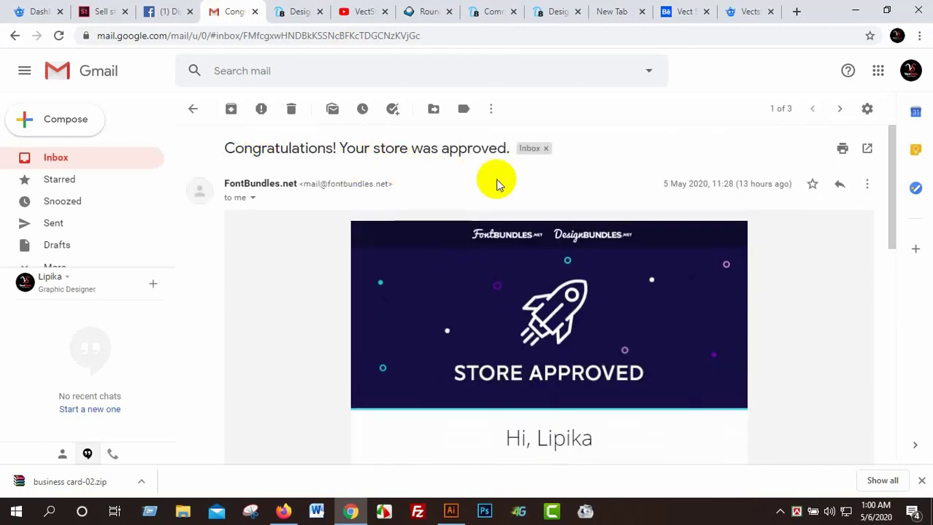
scroll(661, 321, down, 3)
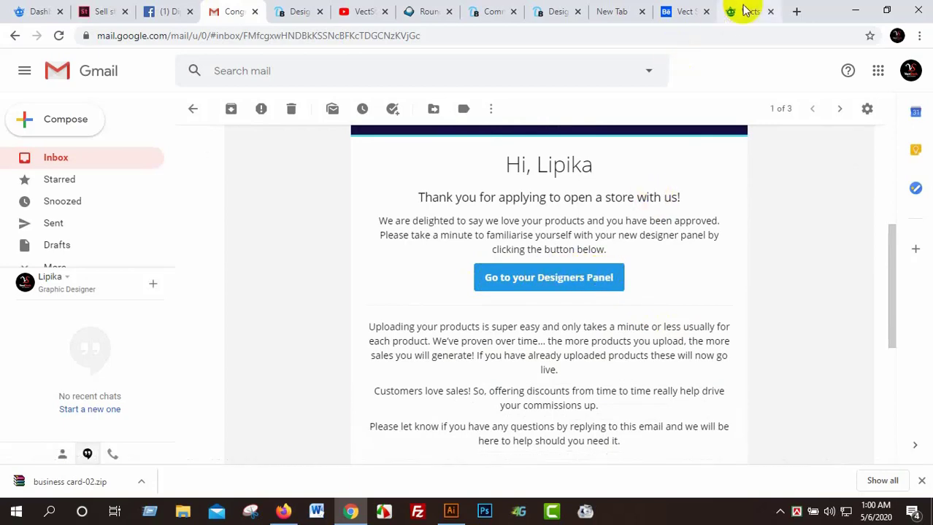
Step: Show the VectStock Designer Panel dashboard with its live products, sales and earnings
click(553, 10)
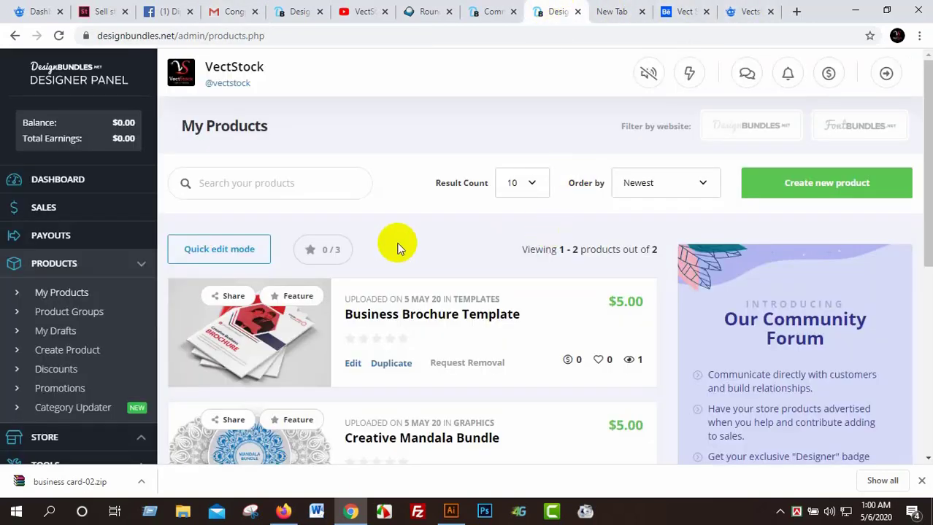
click(57, 180)
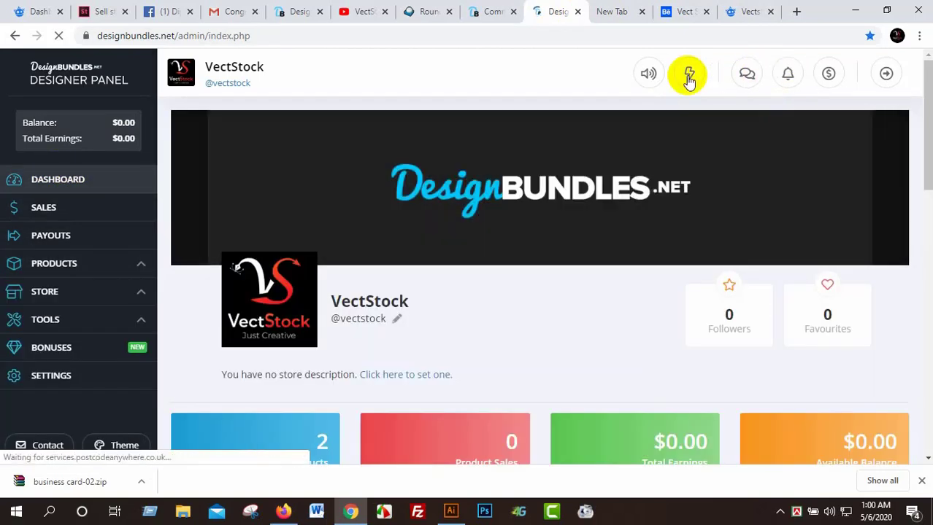
scroll(374, 391, down, 3)
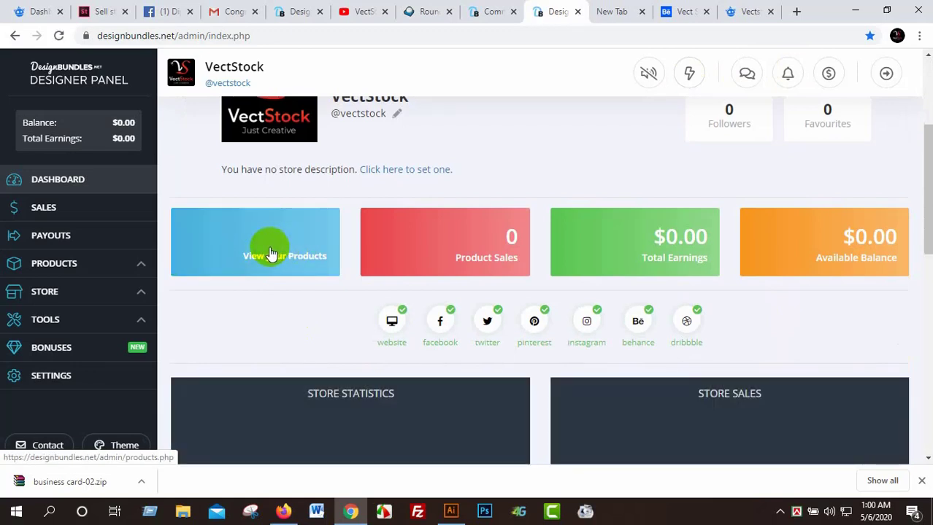
scroll(531, 290, up, 3)
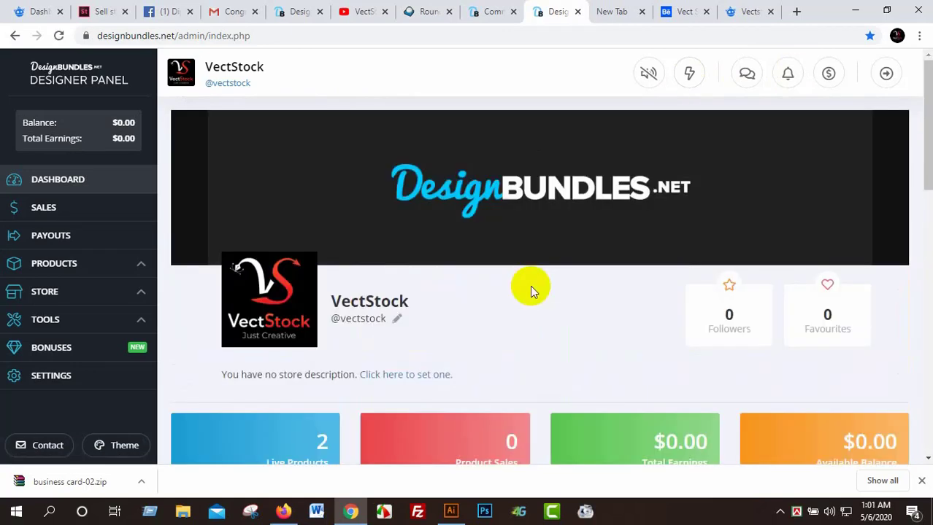